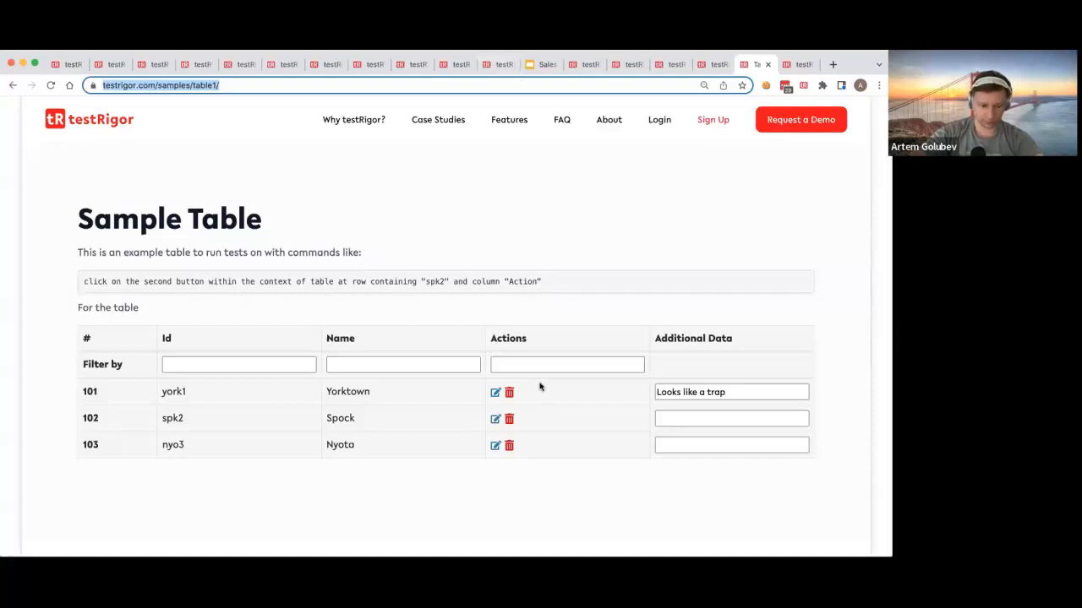
# Step: Examine the spk2 row, the Actions column and the example table command on the Sample Table page
pyautogui.doubleClick(171, 418)
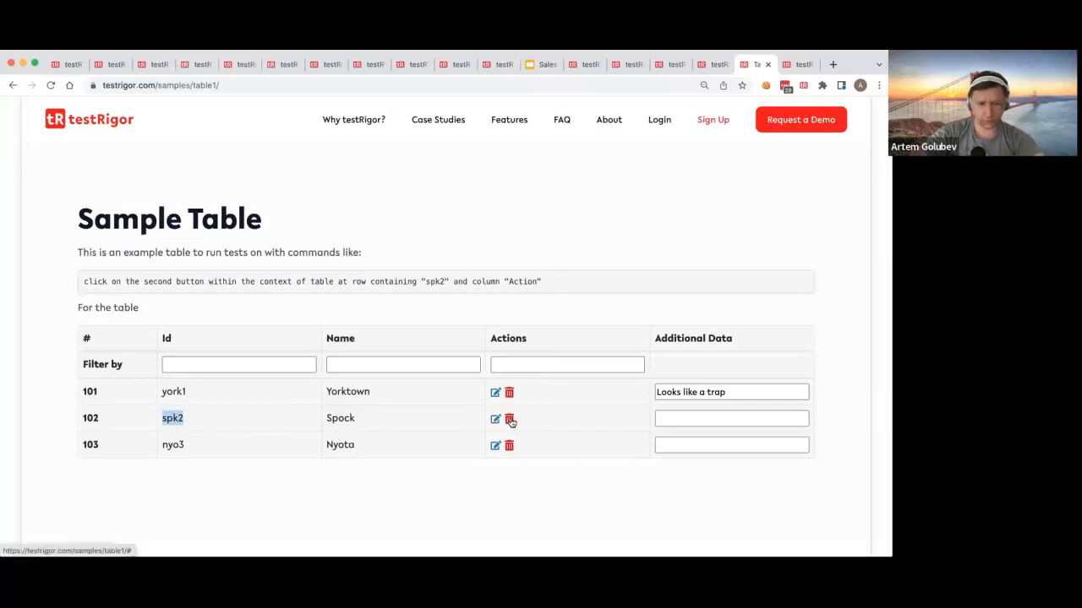
pyautogui.click(161, 417)
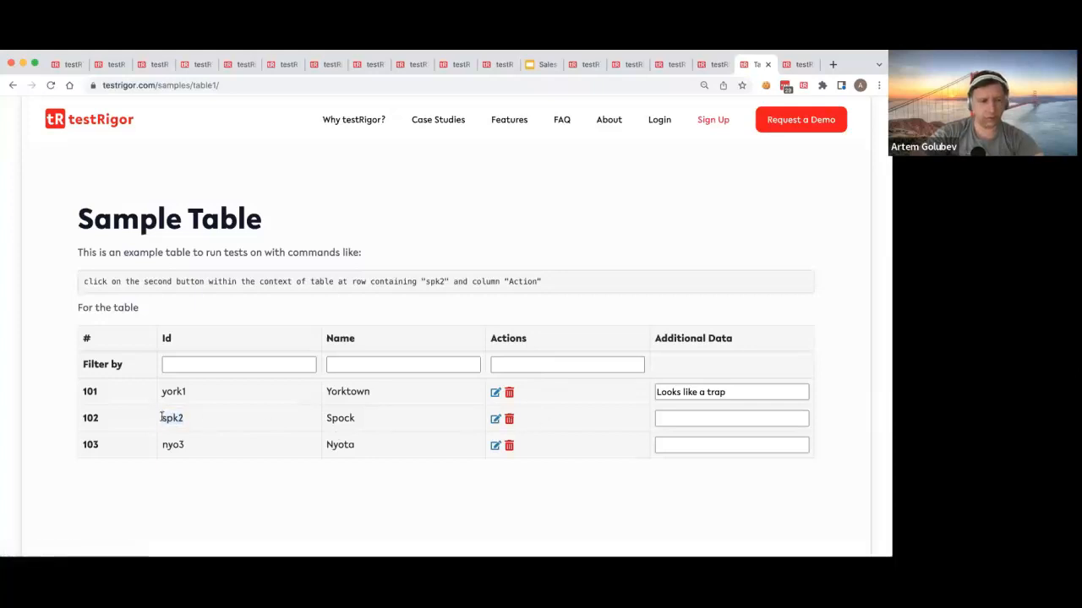
pyautogui.moveTo(161, 418); pyautogui.dragTo(201, 423)
pyautogui.doubleClick(499, 337)
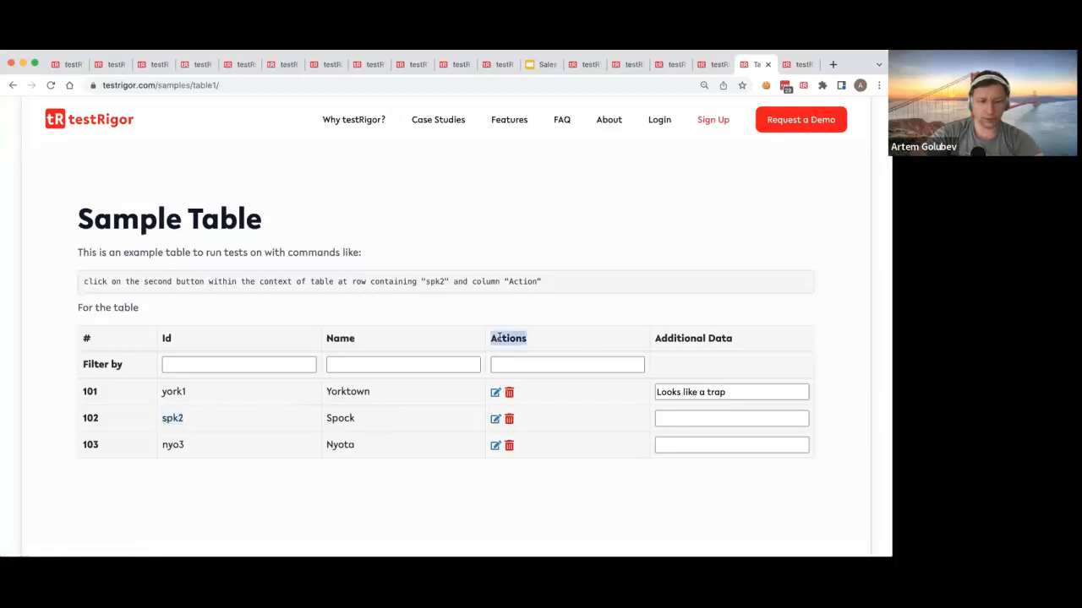
pyautogui.click(218, 420)
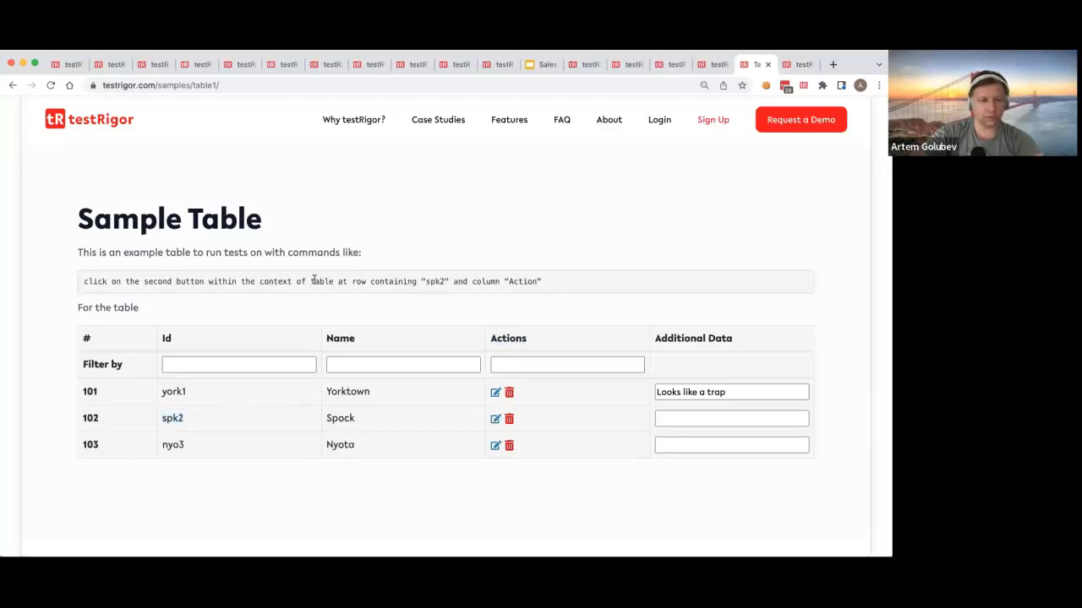
pyautogui.moveTo(312, 281); pyautogui.dragTo(550, 300)
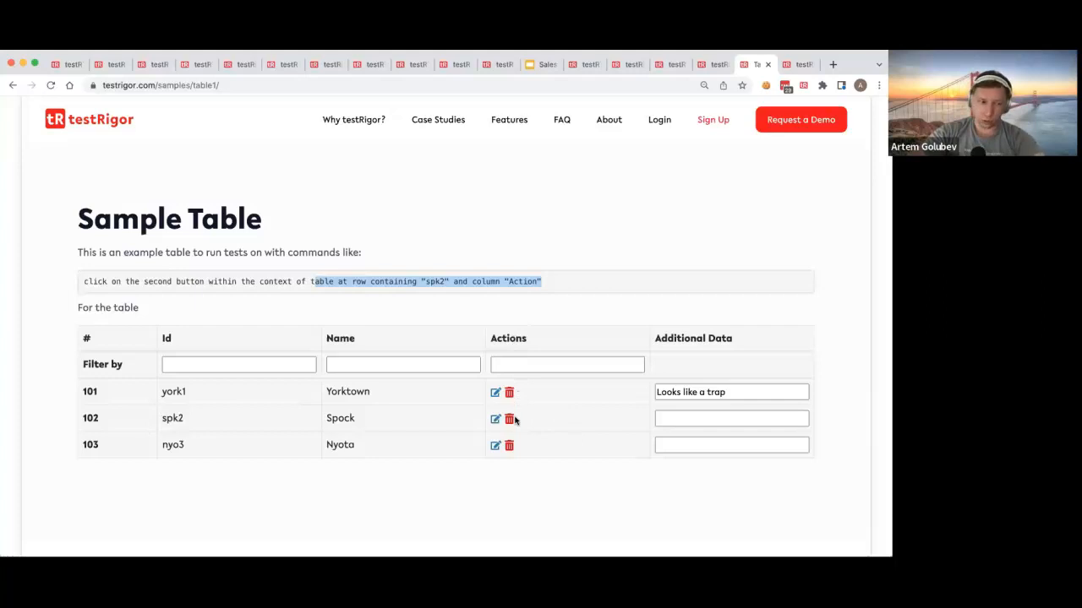
pyautogui.click(268, 417)
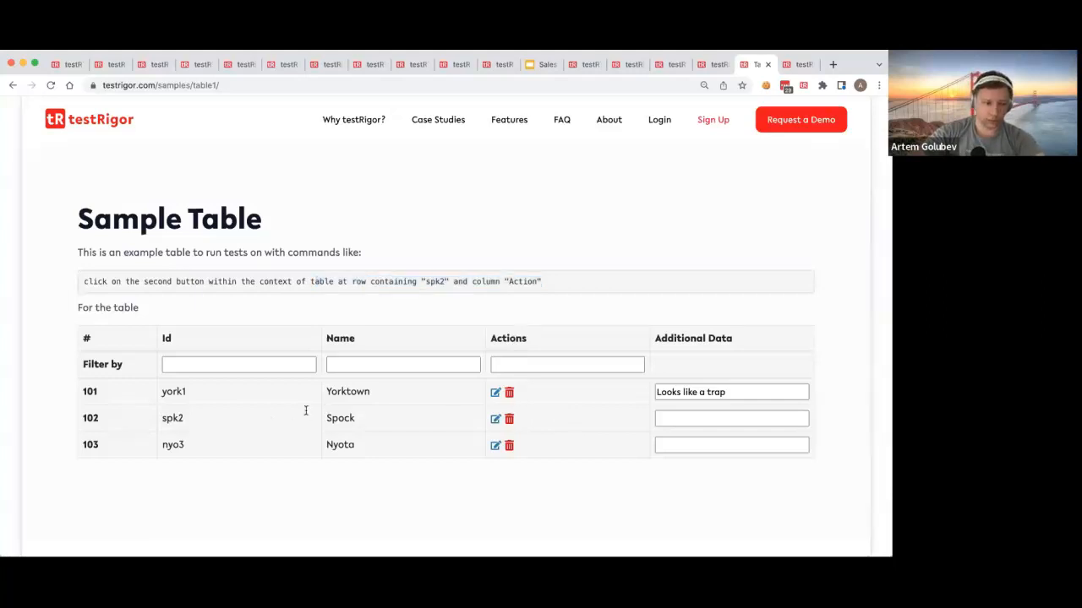
pyautogui.click(182, 85)
pyautogui.press('super+c')
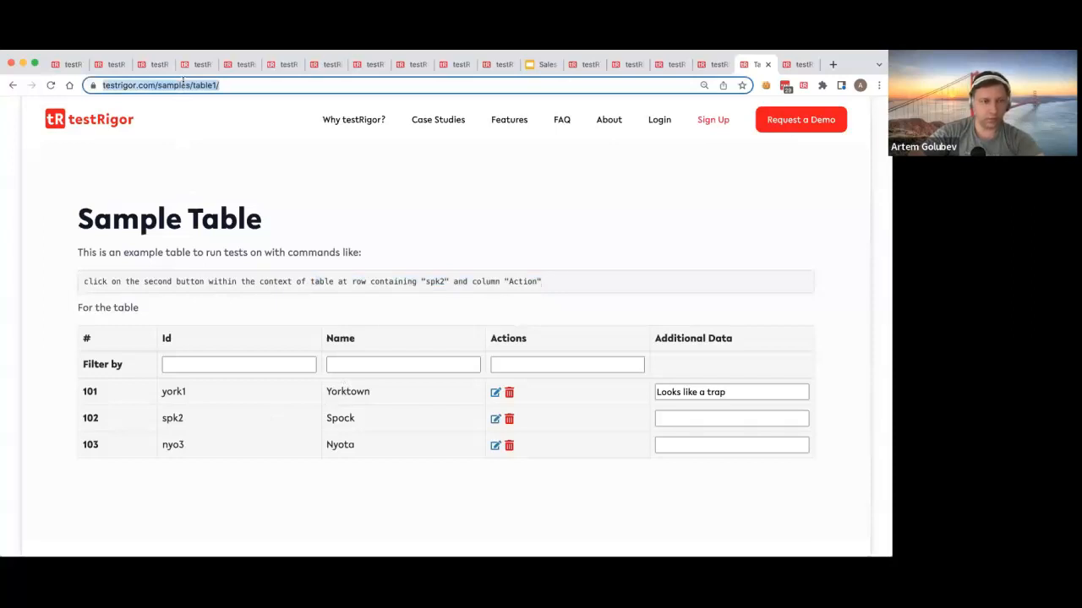
pyautogui.click(112, 65)
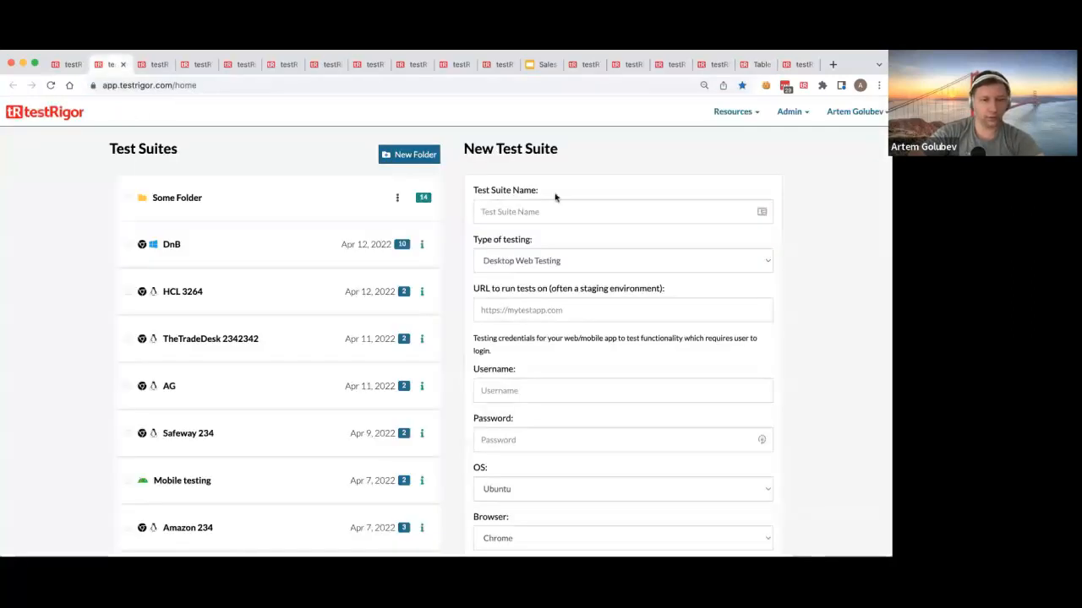
pyautogui.click(567, 310)
pyautogui.press('super+v')
pyautogui.click(530, 213)
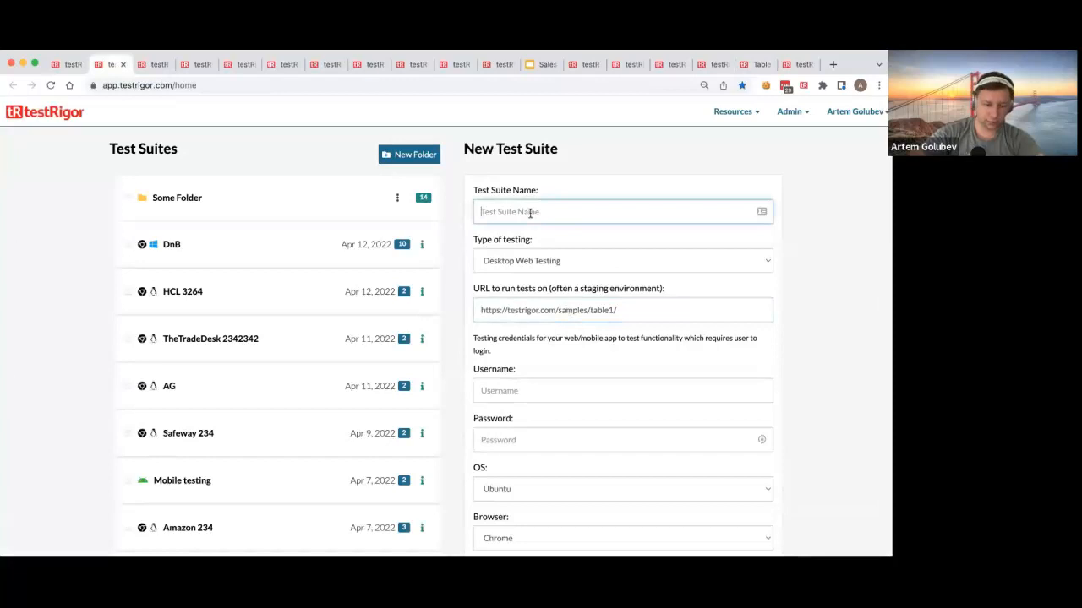
pyautogui.write('Worki')
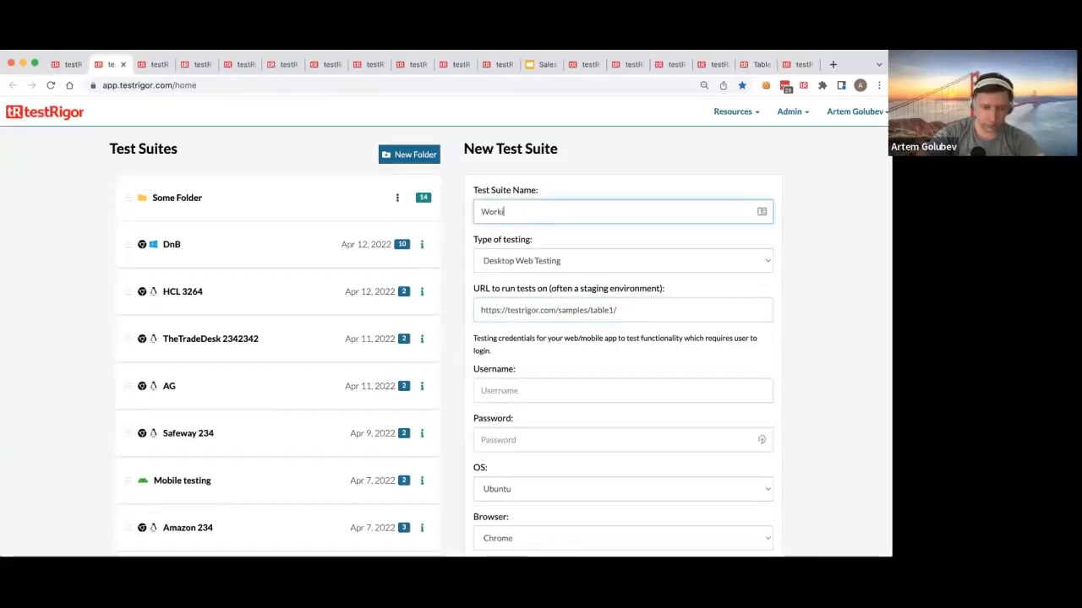
pyautogui.write('ng with tables')
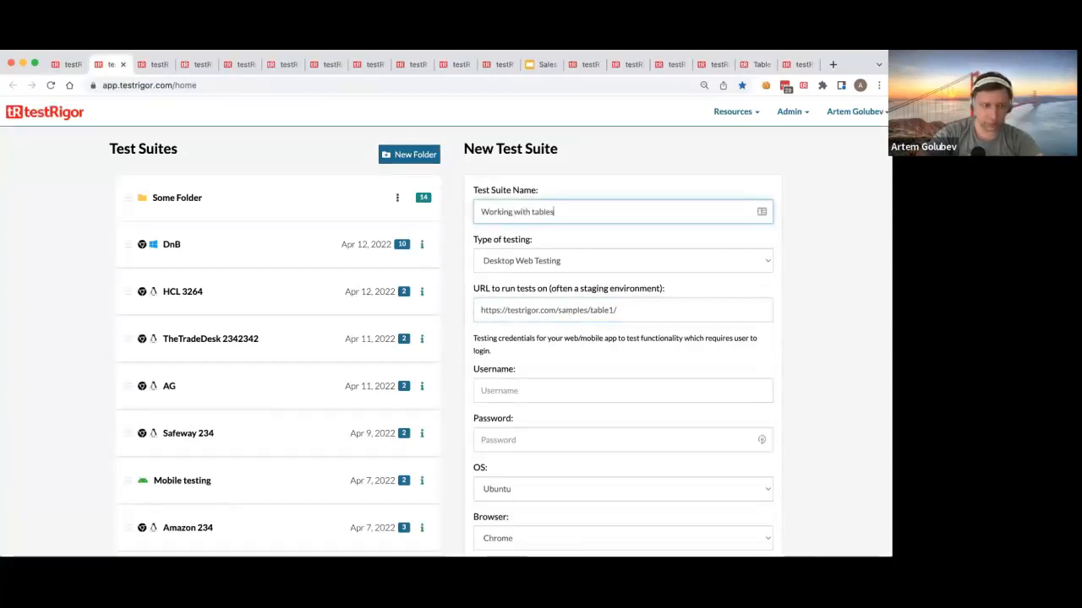
# Step: Set the number of tests generated by autodiscovery to 0 and try to create the test suite
pyautogui.scroll(-3, 625, 391)
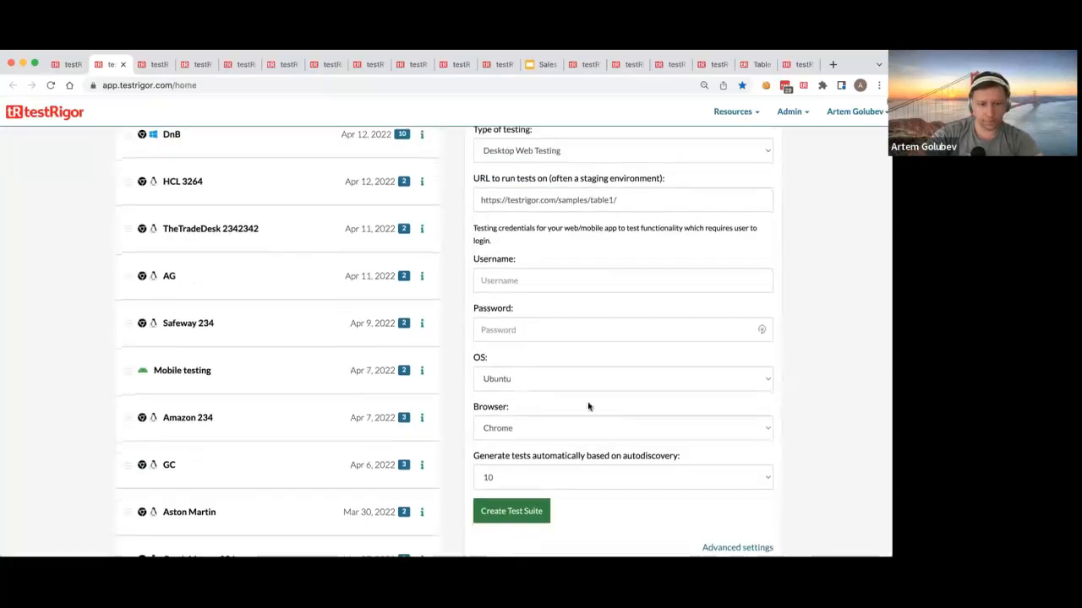
pyautogui.click(518, 478)
pyautogui.click(512, 444)
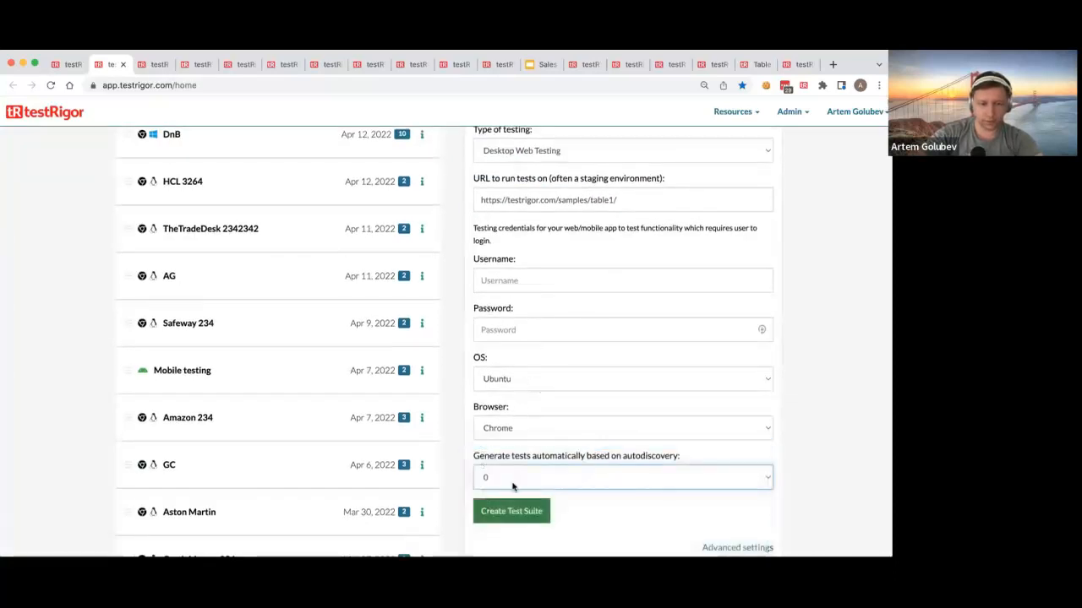
pyautogui.click(510, 511)
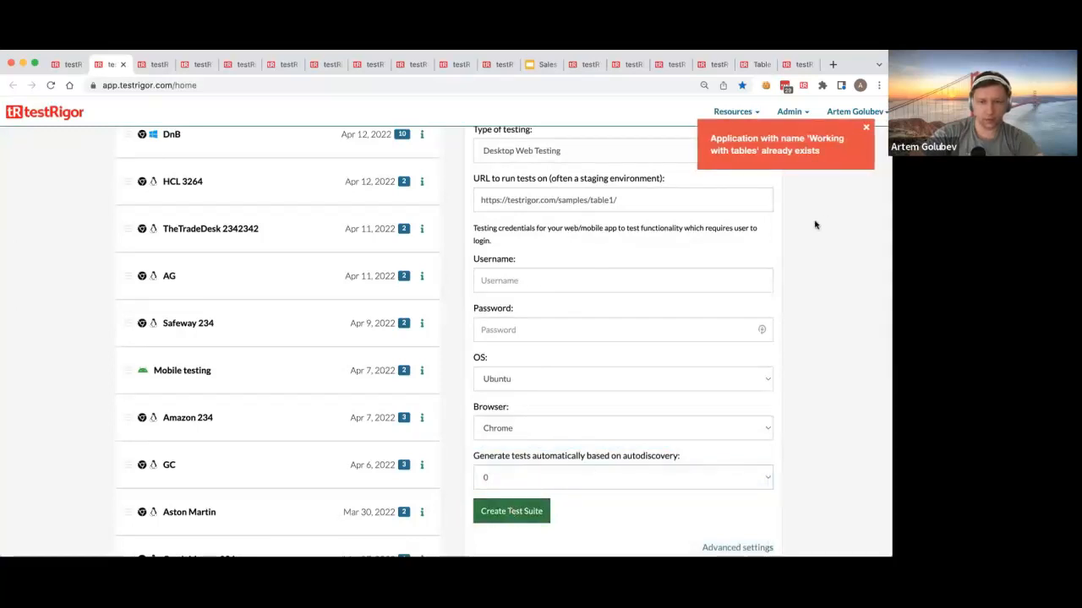
# Step: Change the test suite name to "Working with tables 234234" and create the suite
pyautogui.click(639, 208)
pyautogui.scroll(2, 647, 222)
pyautogui.click(609, 211)
pyautogui.write('234234')
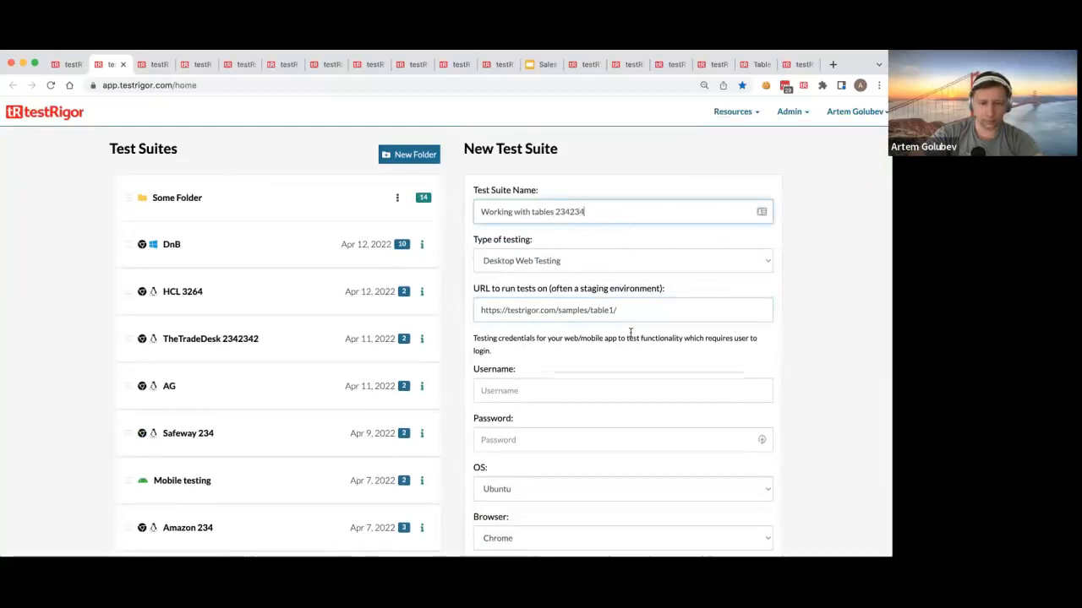
pyautogui.scroll(-4, 570, 346)
pyautogui.click(500, 320)
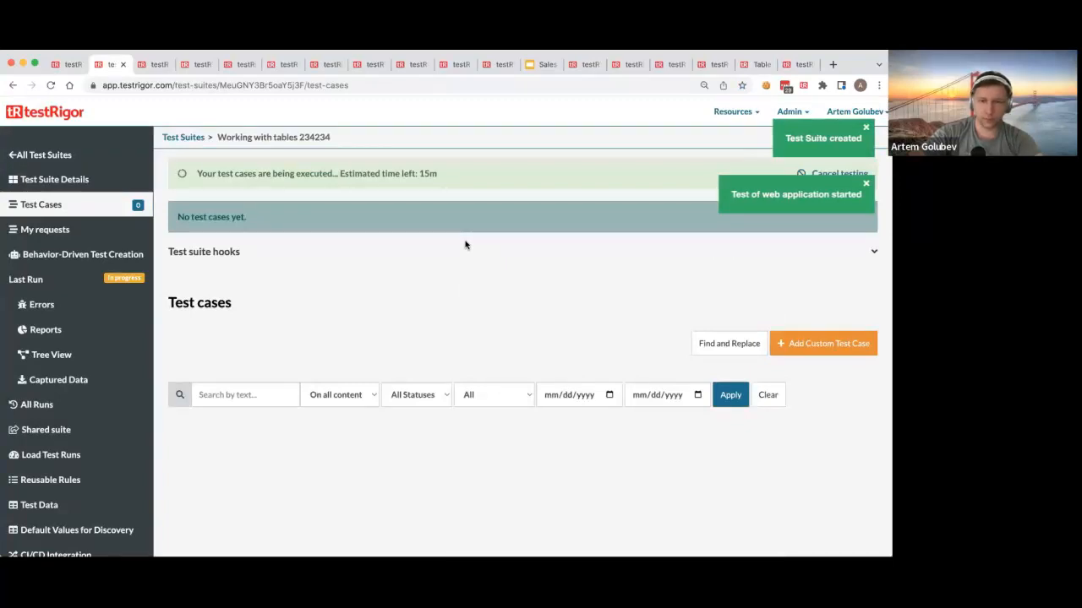
# Step: Start a new custom test case in the suite with the description "Relative locations"
pyautogui.click(759, 66)
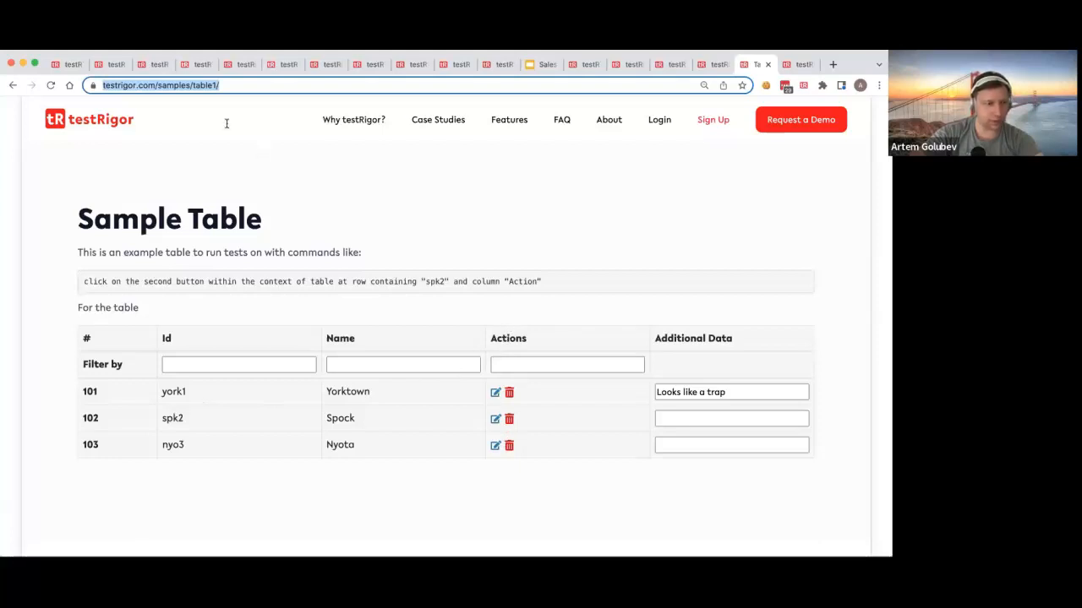
pyautogui.click(115, 65)
pyautogui.click(849, 300)
pyautogui.write('Relative locations')
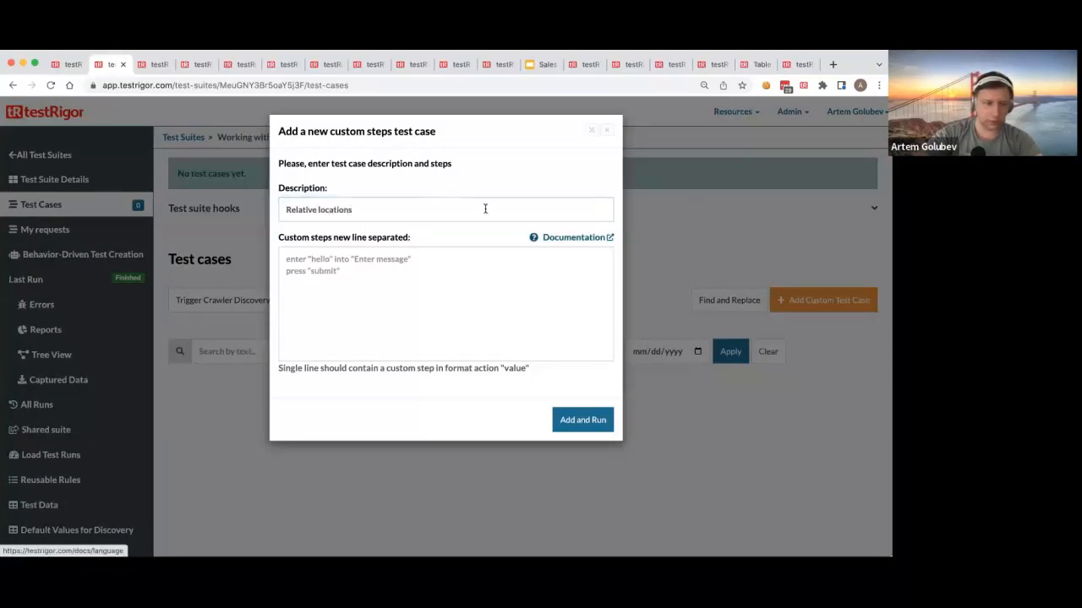
# Step: Write the start of the custom step: click on second button completely below "Actions" and on the right of
pyautogui.click(449, 274)
pyautogui.write('click')
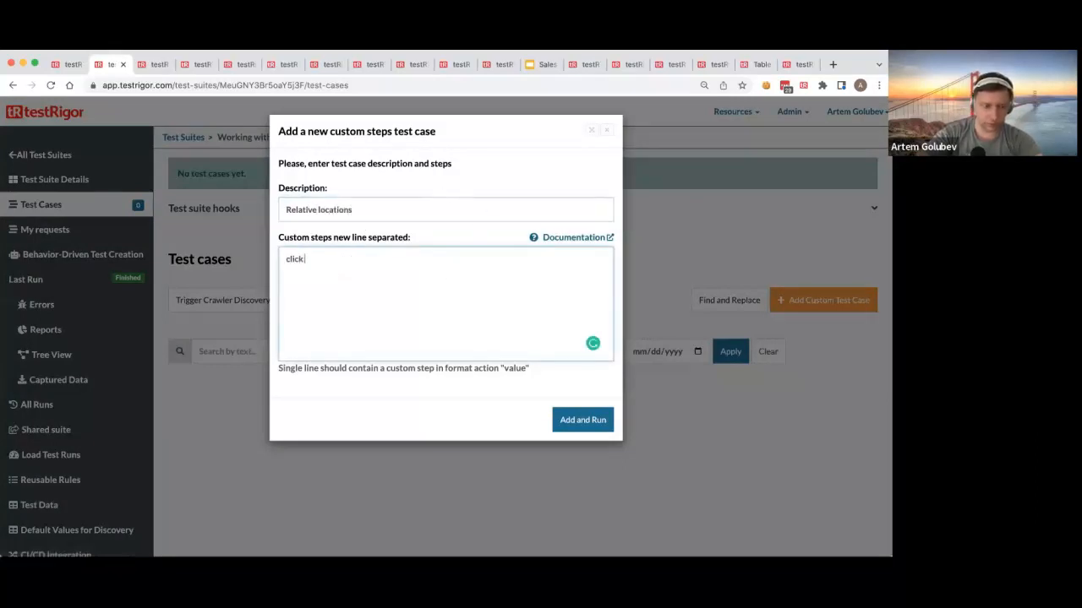
pyautogui.write(' on')
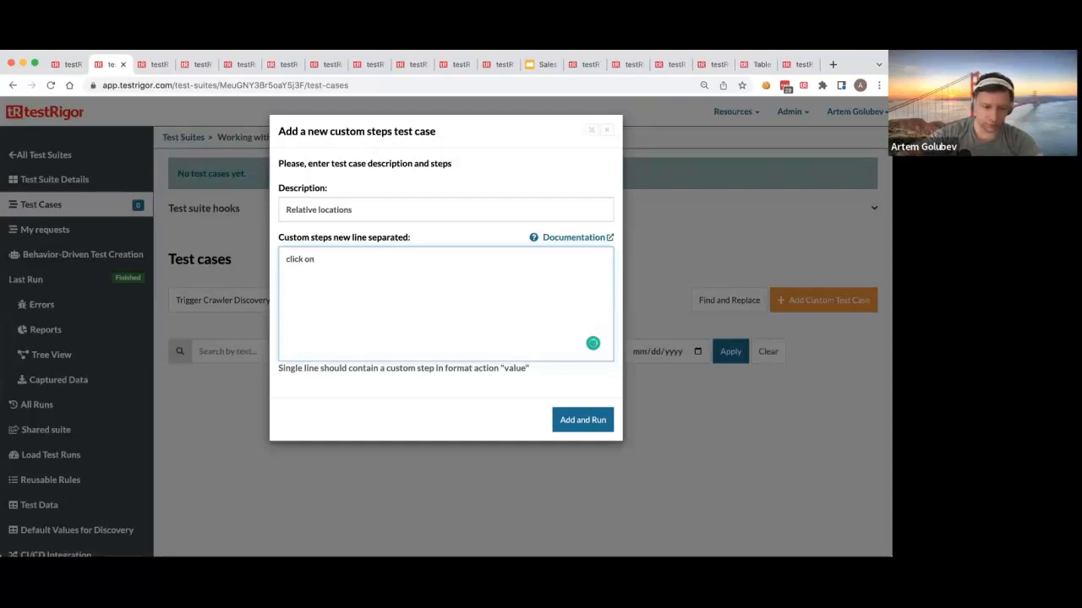
pyautogui.write(' second button ')
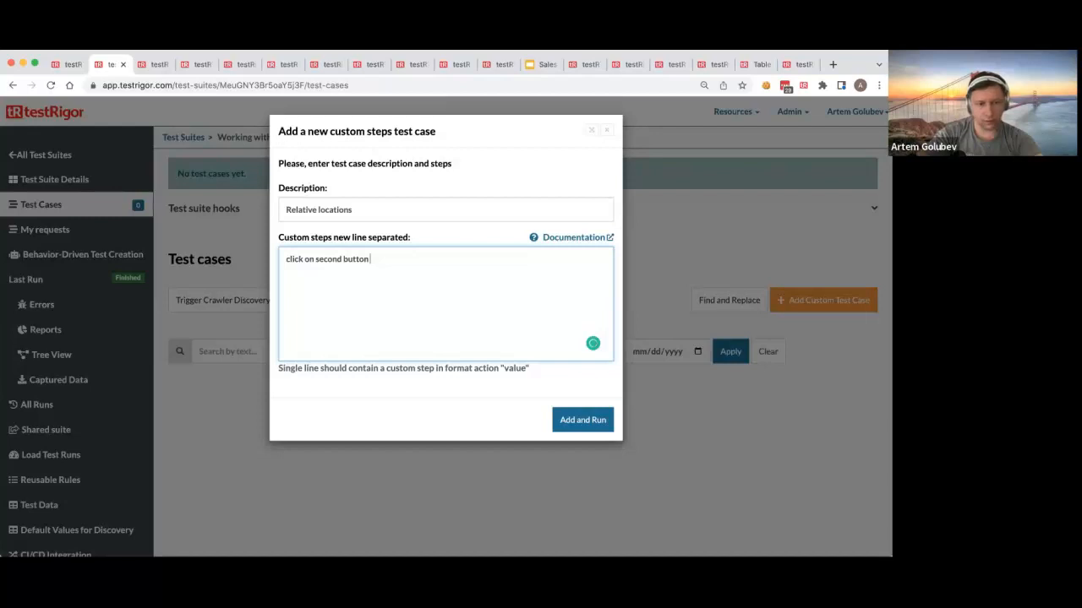
pyautogui.write('completely below')
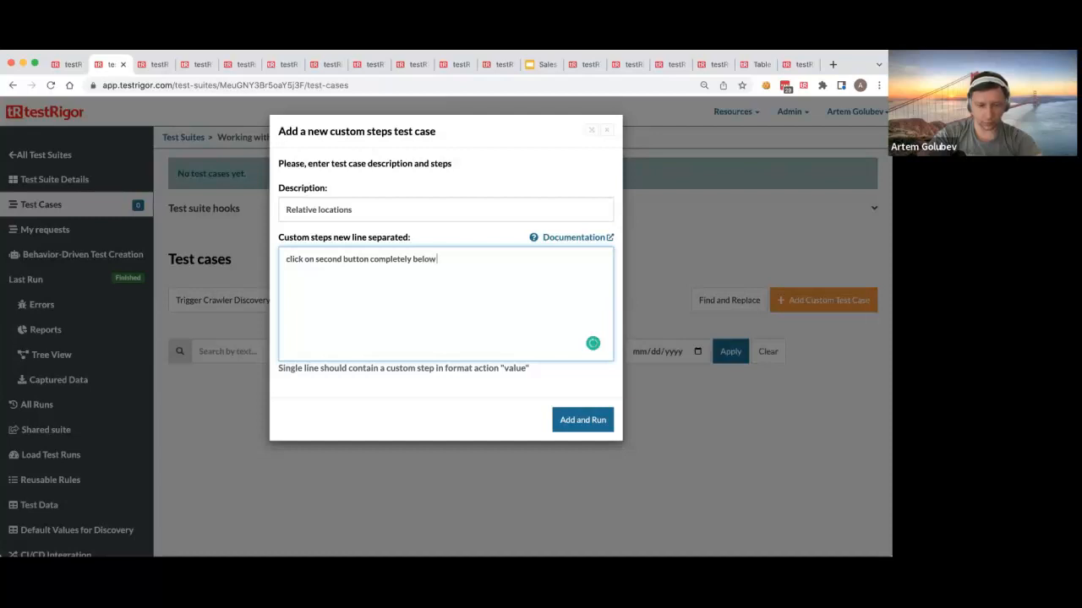
pyautogui.write(' "Actions" and on the right of "')
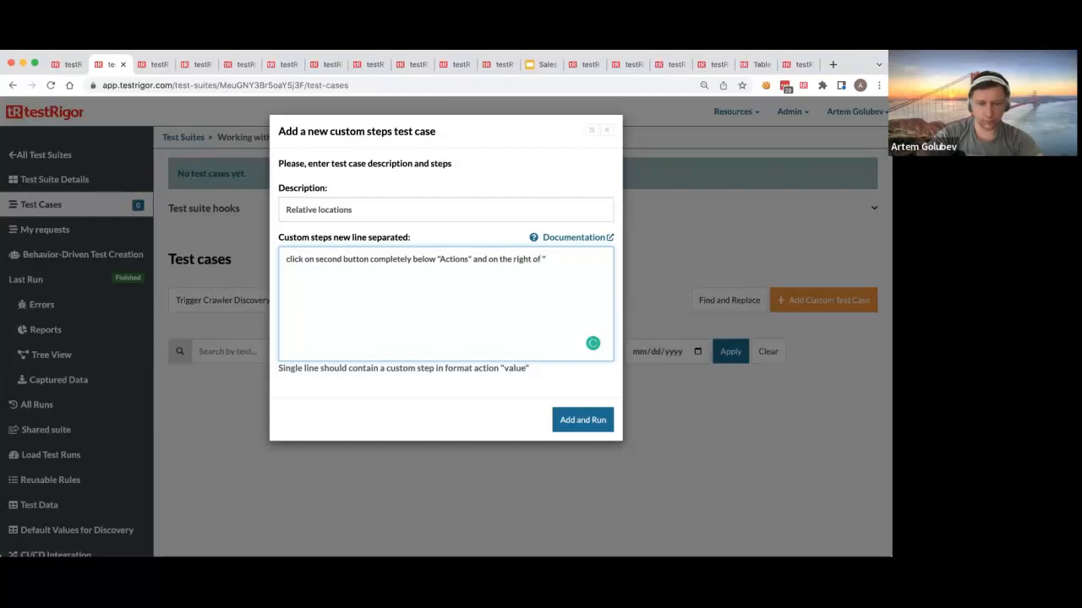
# Step: Complete the custom step with "spk2" copied from the sample table's Id column, and add and run the test case
pyautogui.click(758, 61)
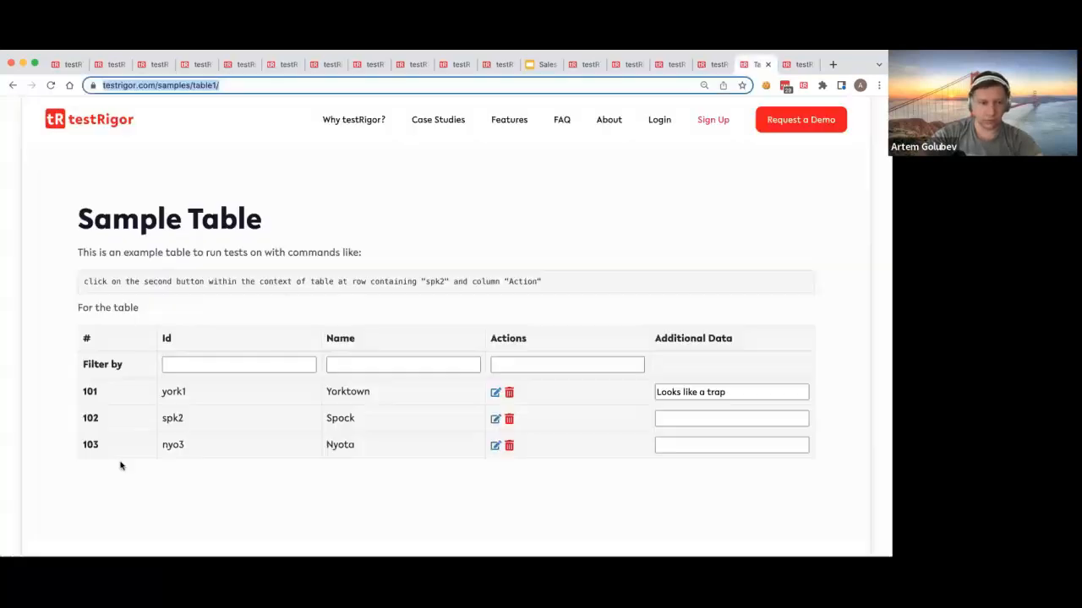
pyautogui.doubleClick(175, 418)
pyautogui.hotkey('ctrl', 'c')
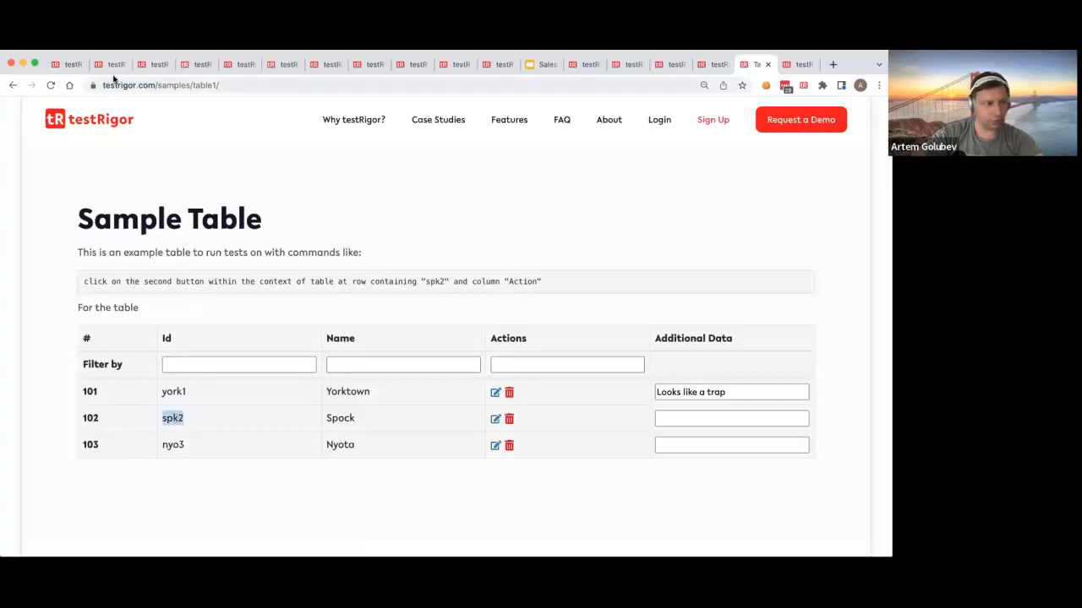
pyautogui.click(109, 65)
pyautogui.hotkey('ctrl', 'v')
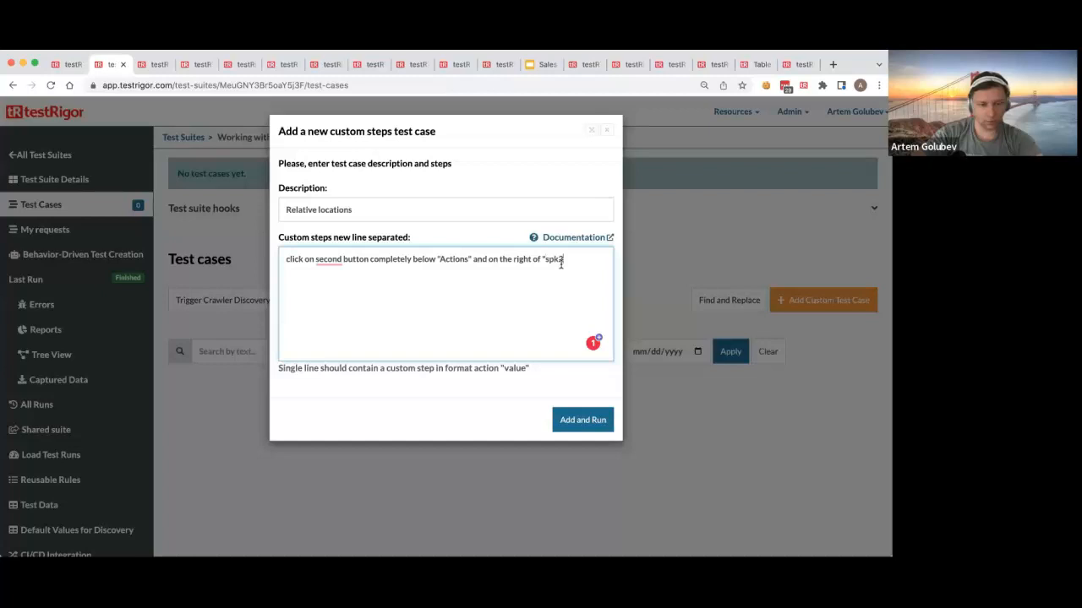
pyautogui.write('"')
pyautogui.click(582, 420)
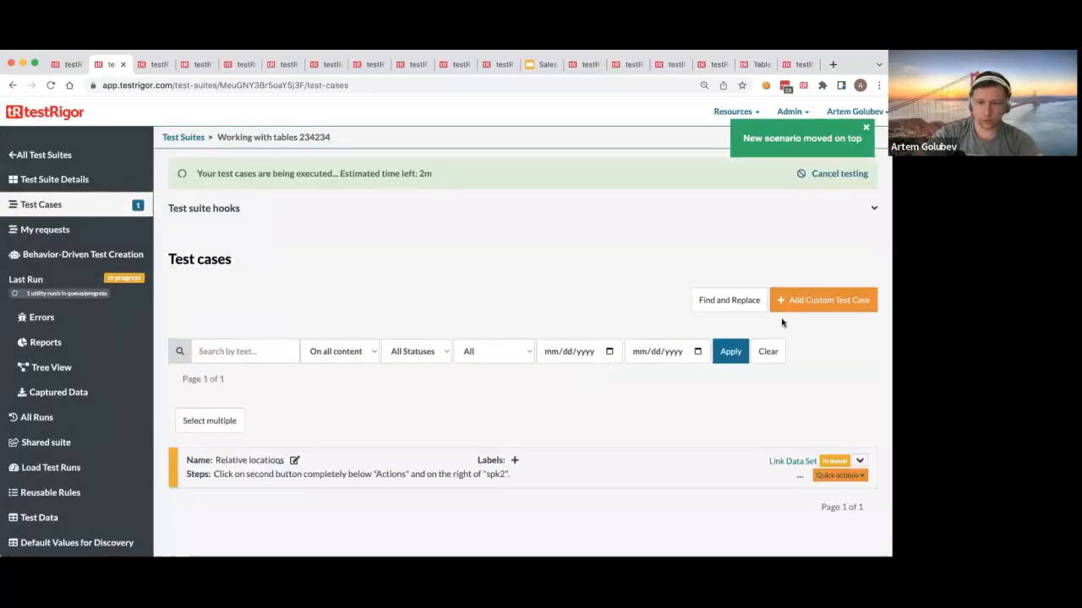
# Step: Start another custom test case with the description "Table language"
pyautogui.click(823, 300)
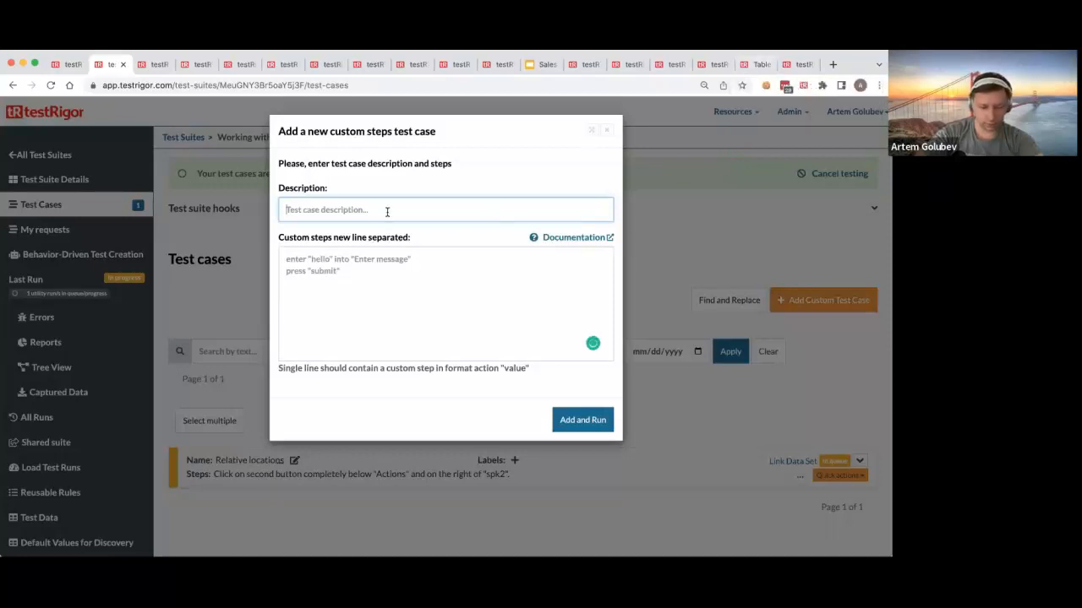
pyautogui.write('Table')
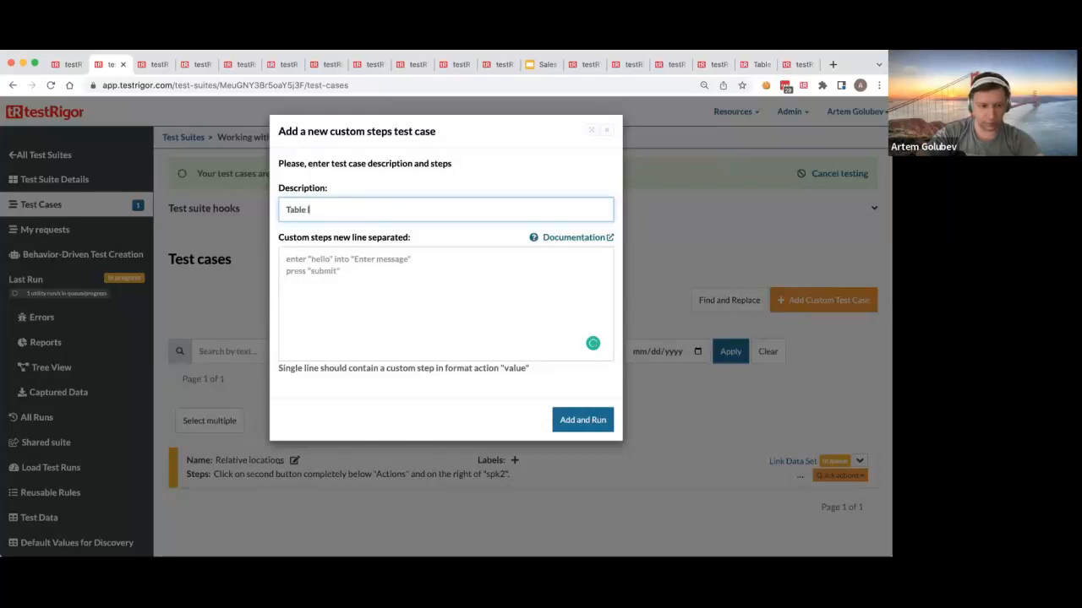
pyautogui.write(' language')
pyautogui.press('Tab')
pyautogui.click(476, 278)
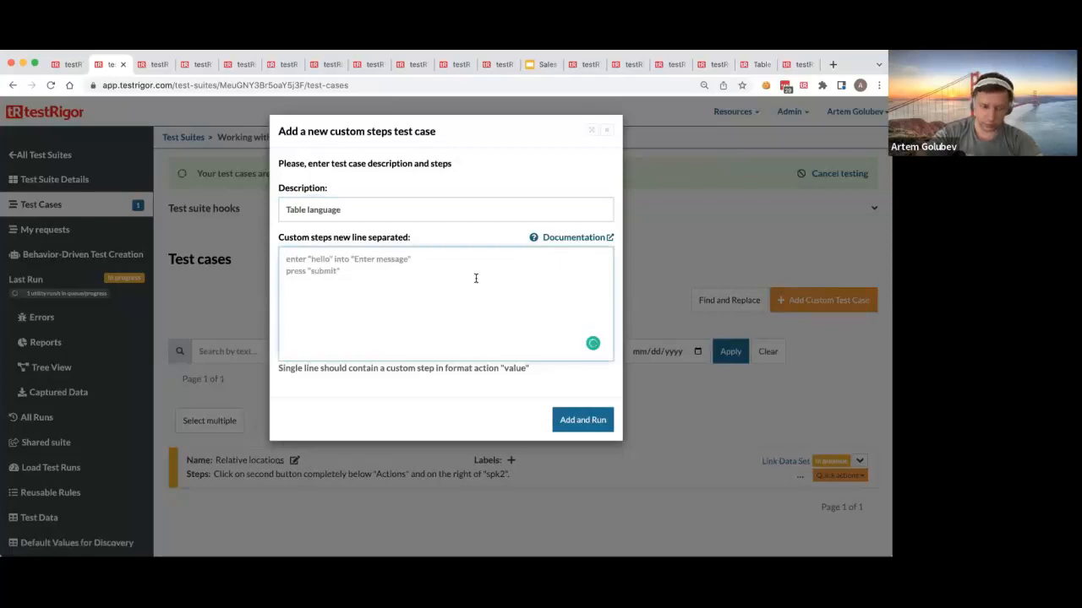
# Step: Write the start of the Table language custom step: click on the second button in the context of table
pyautogui.write('cli')
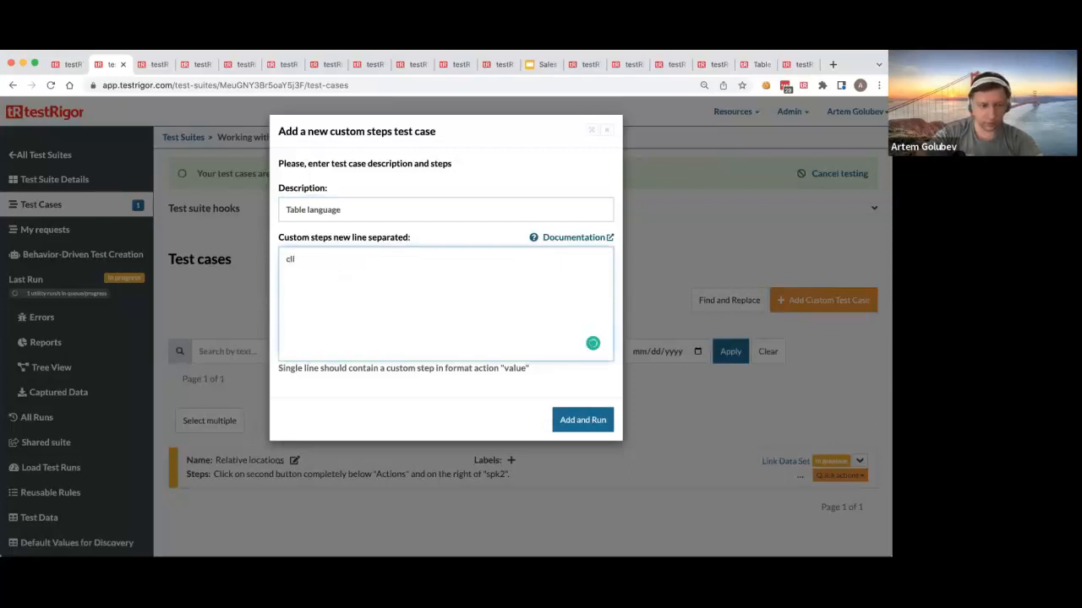
pyautogui.write('ck on ')
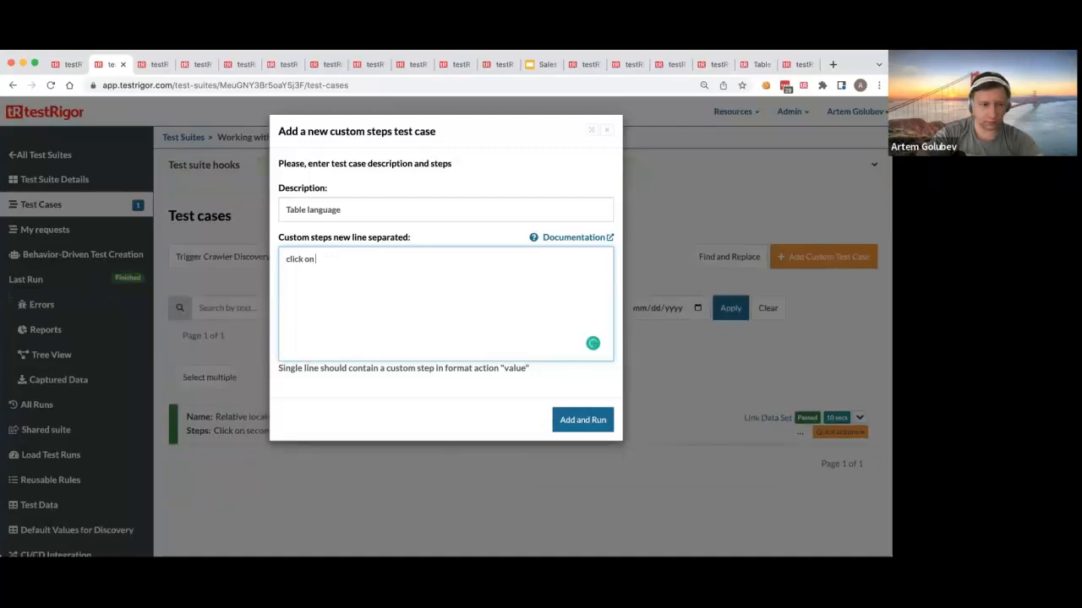
pyautogui.write('tablethe second c')
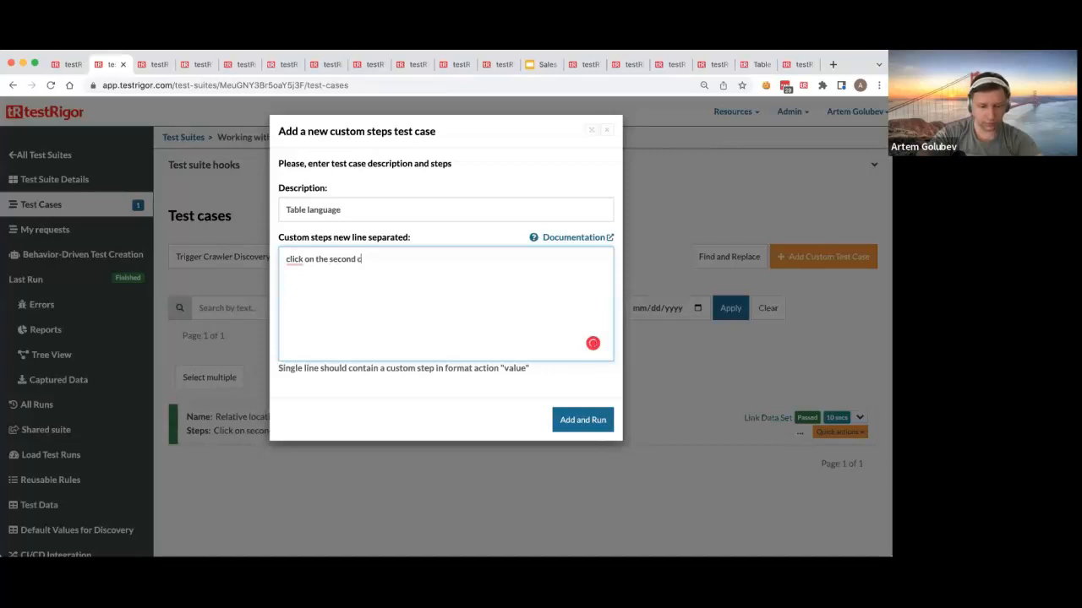
pyautogui.press('BackSpace')
pyautogui.write('button in the con')
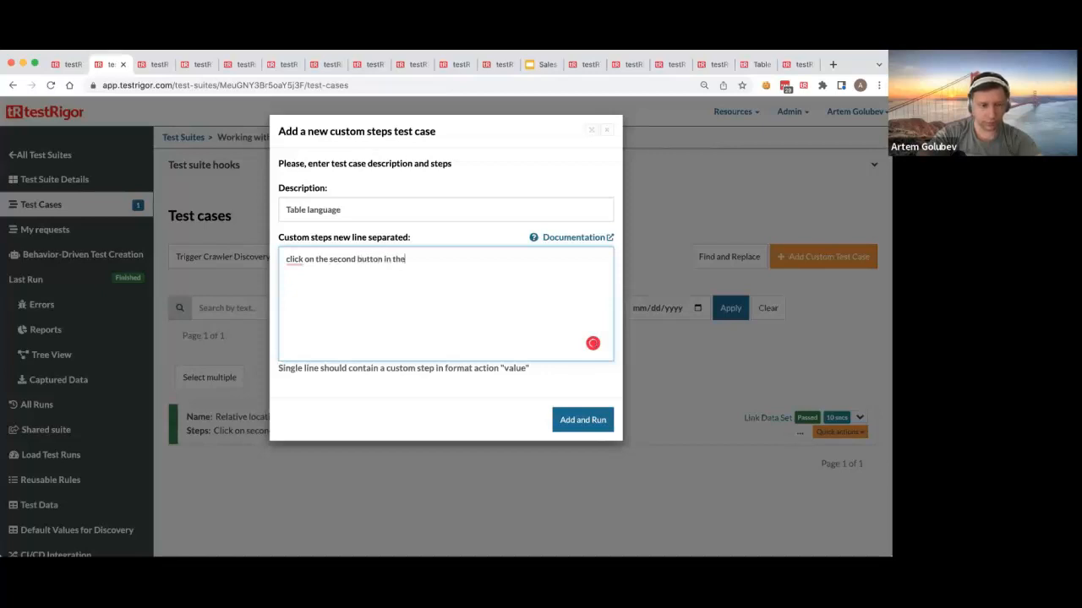
pyautogui.write('text of tabl')
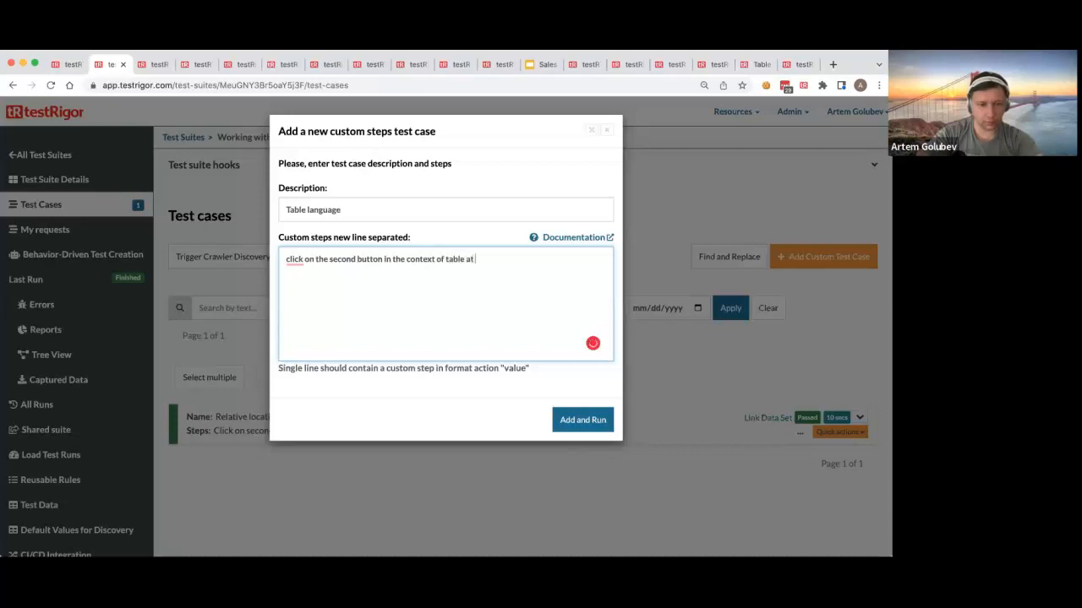
pyautogui.write('e at column')
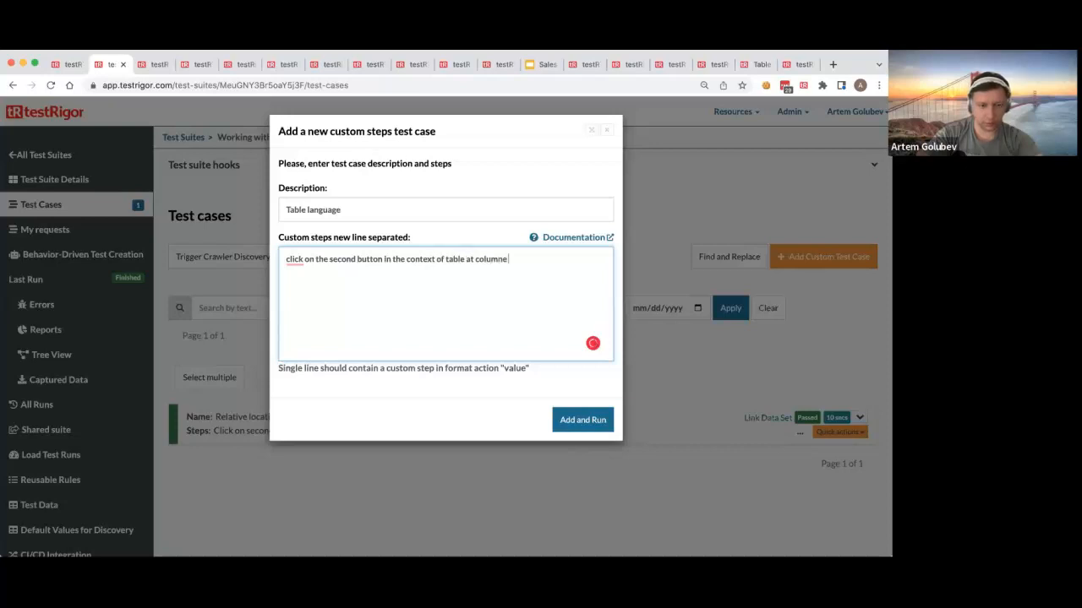
pyautogui.write(' "Actions" and row containing ')
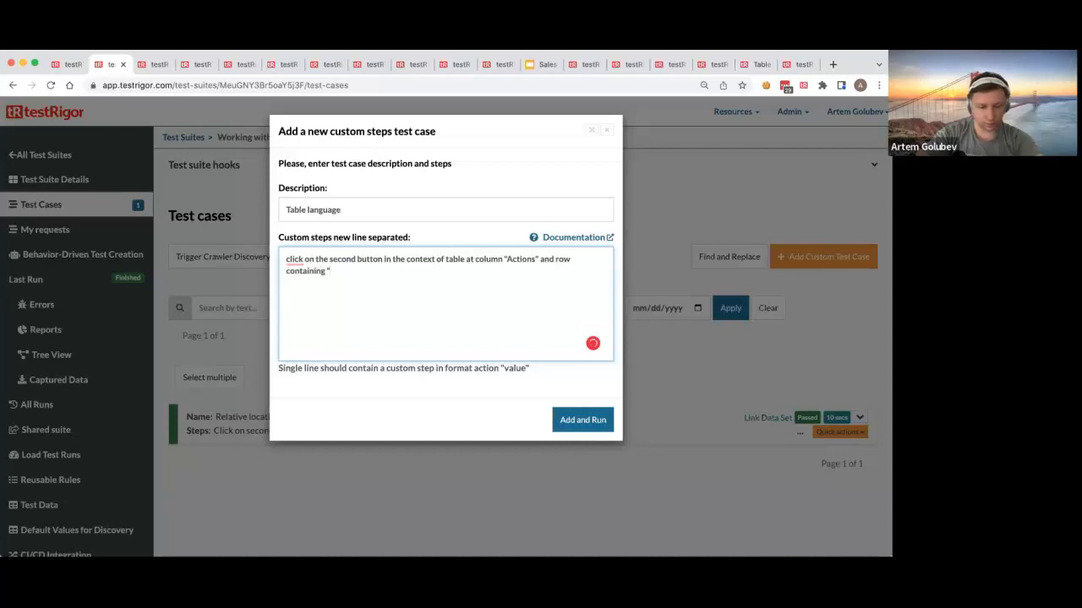
pyautogui.write('"spk2"')
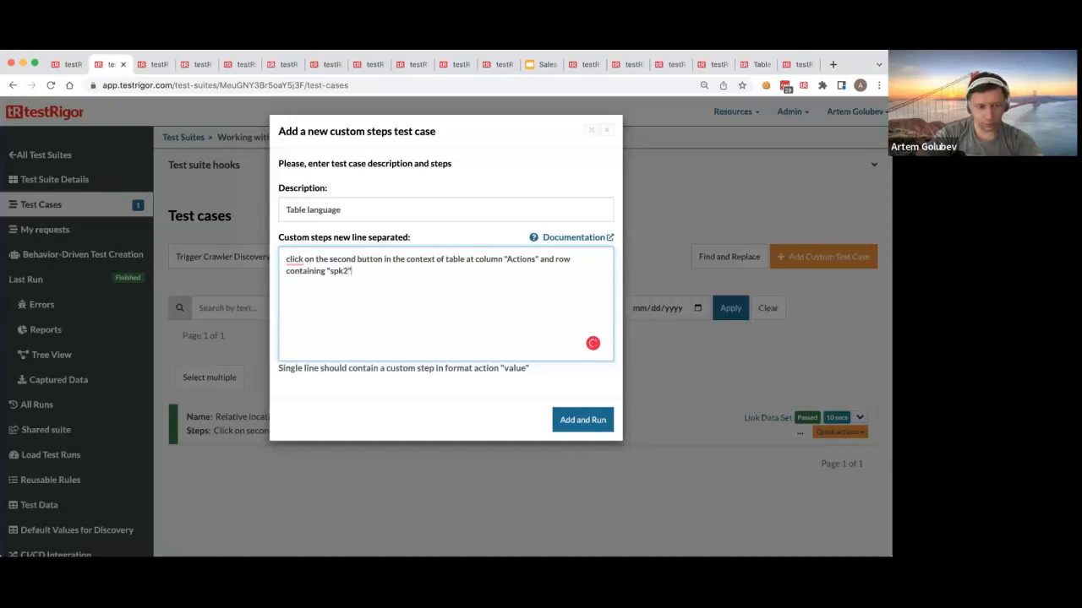
# Step: Complete the custom step with: at column "Actions" and row containing "spk2", and add and run the test case
pyautogui.click(597, 420)
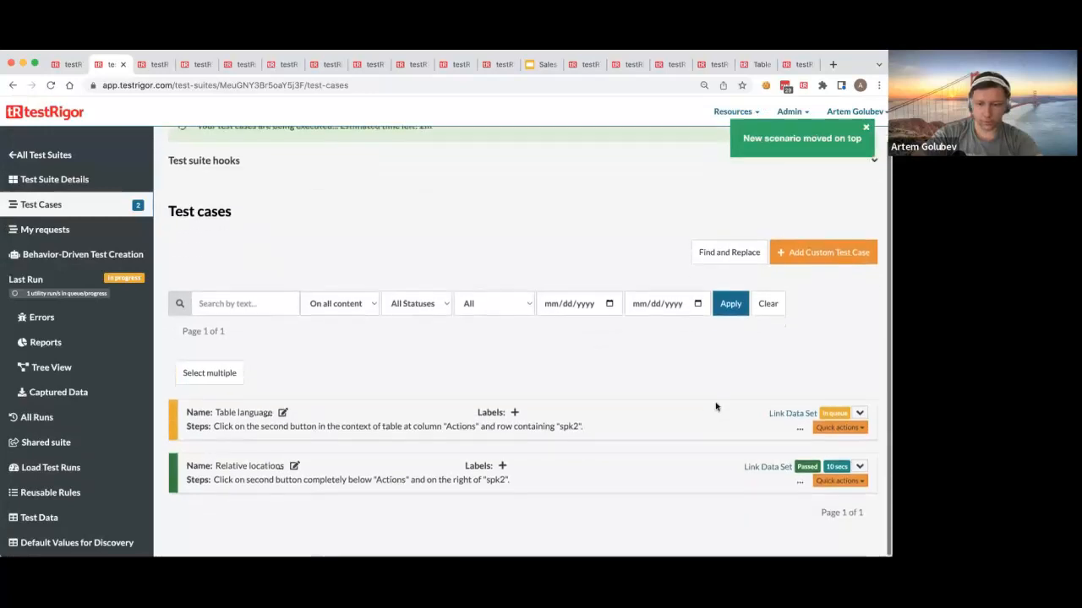
# Step: Expand the Relative locations test case and view its Step 2 screenshot at full size
pyautogui.click(859, 466)
pyautogui.scroll(-4, 624, 418)
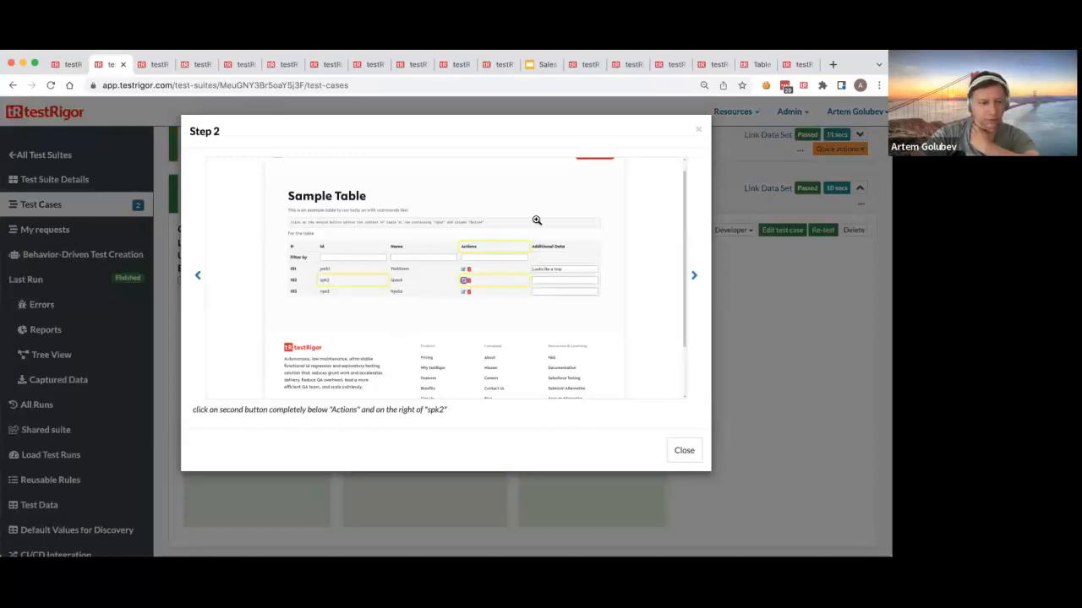
pyautogui.click(698, 129)
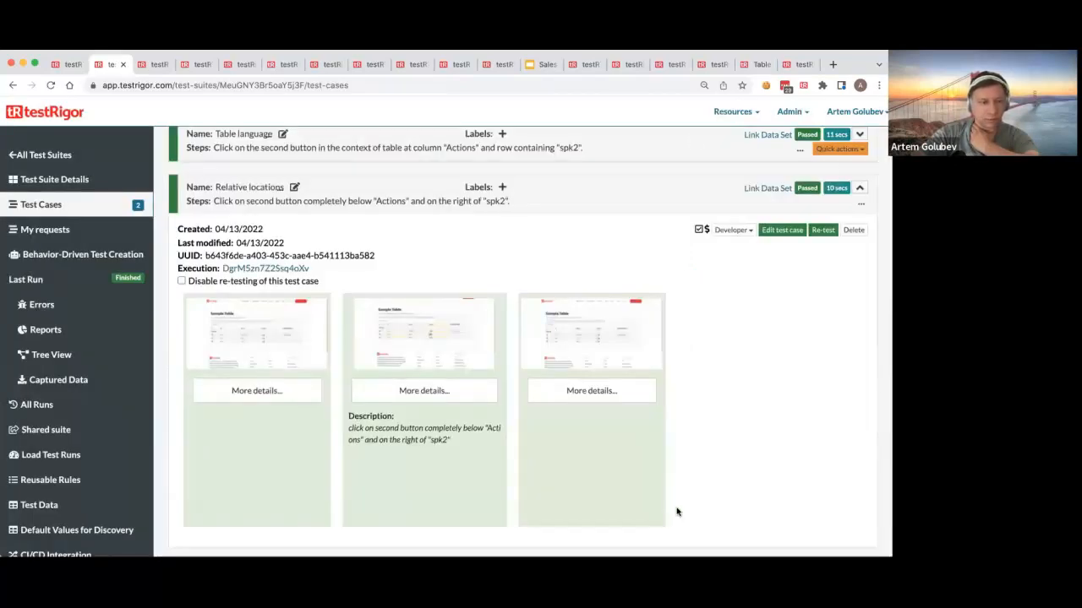
# Step: Expand the Table language test case and view its Step 2 screenshot at full size
pyautogui.click(860, 135)
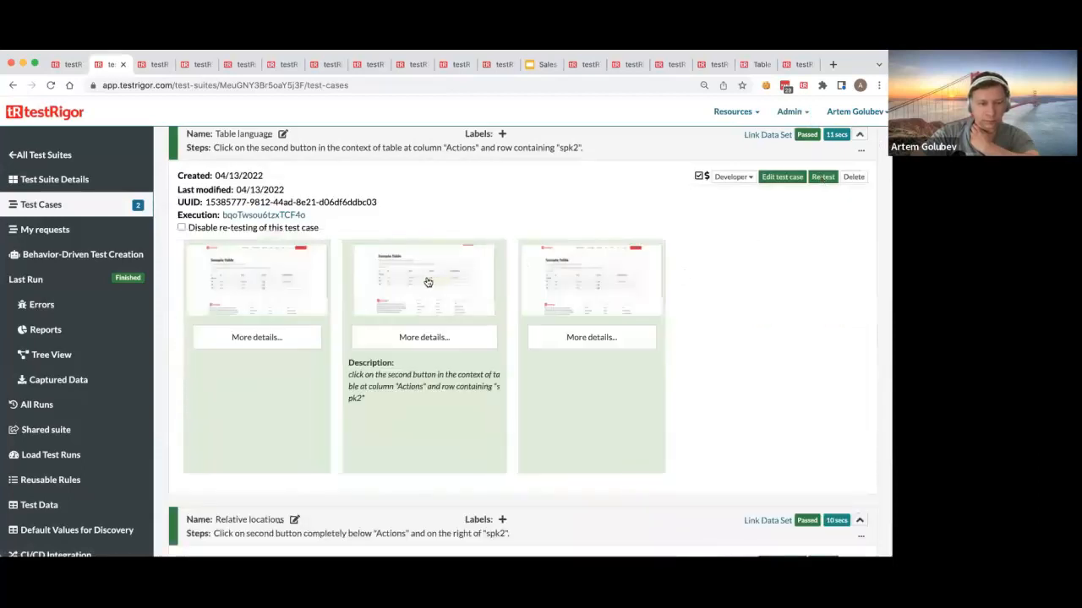
pyautogui.click(431, 275)
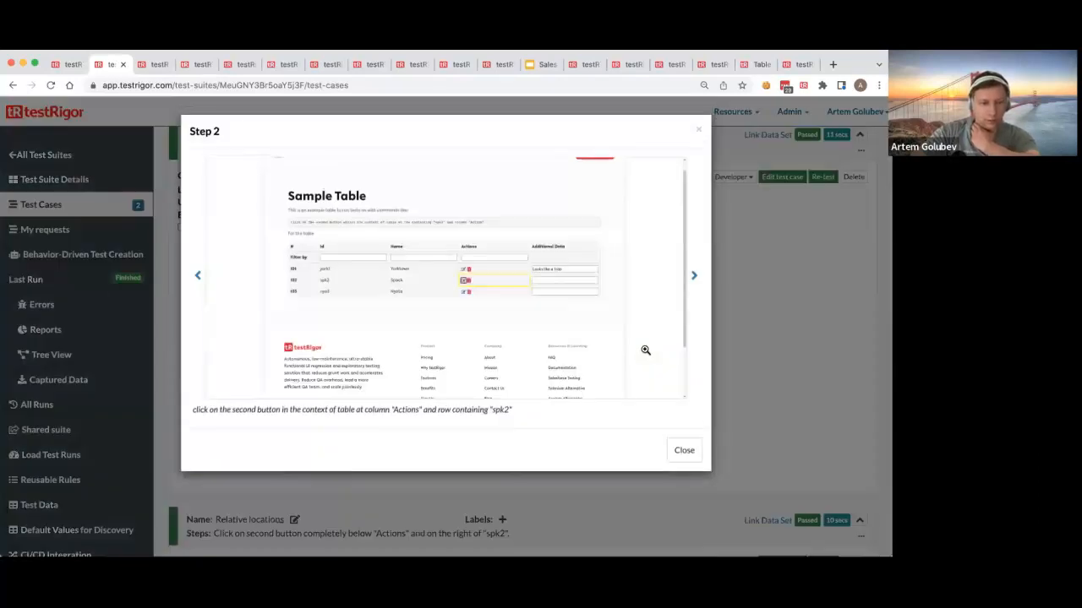
pyautogui.click(698, 131)
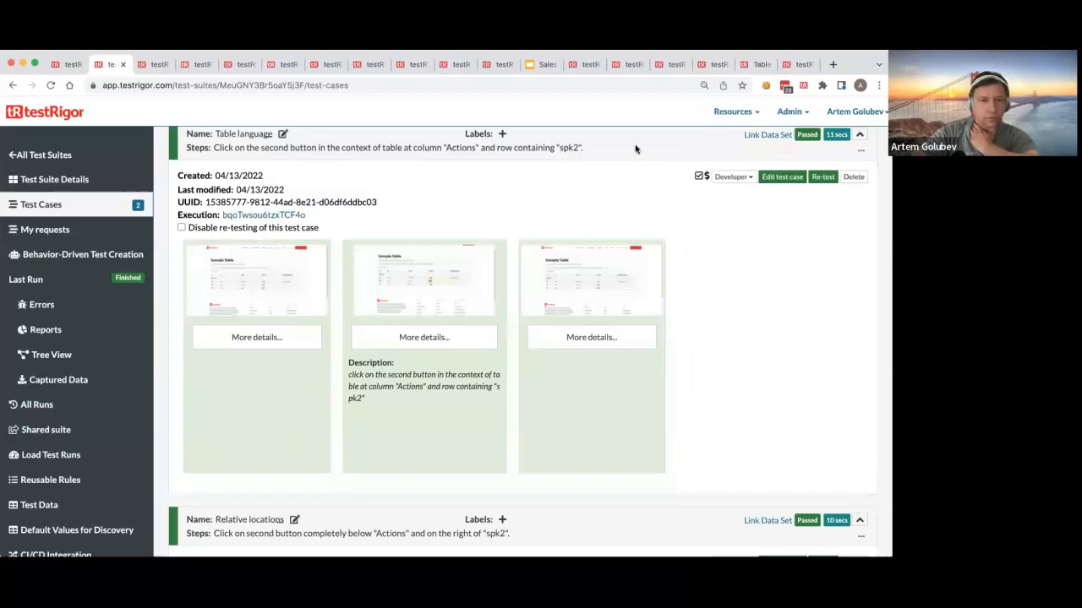
# Step: Compare the Table language test case's step text with the example command on the Sample Table page
pyautogui.scroll(1, 651, 211)
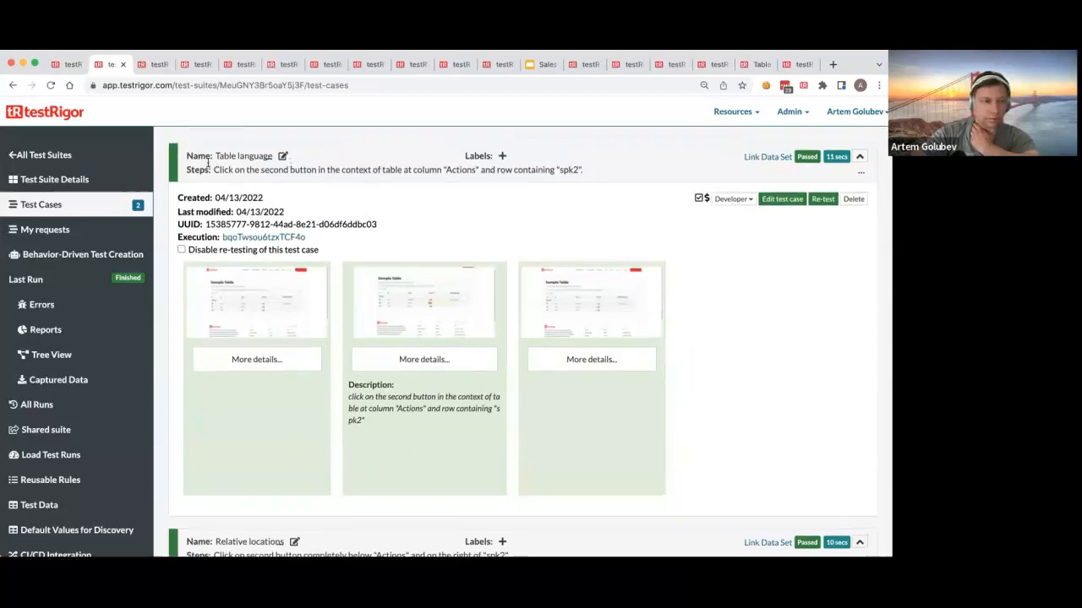
pyautogui.moveTo(213, 167); pyautogui.dragTo(580, 165)
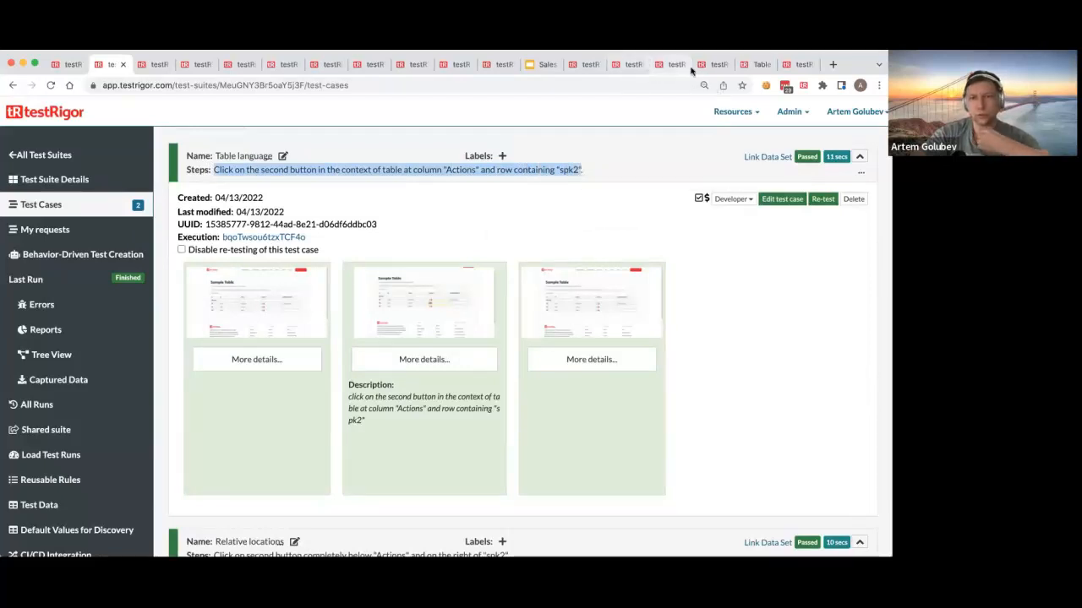
pyautogui.click(756, 64)
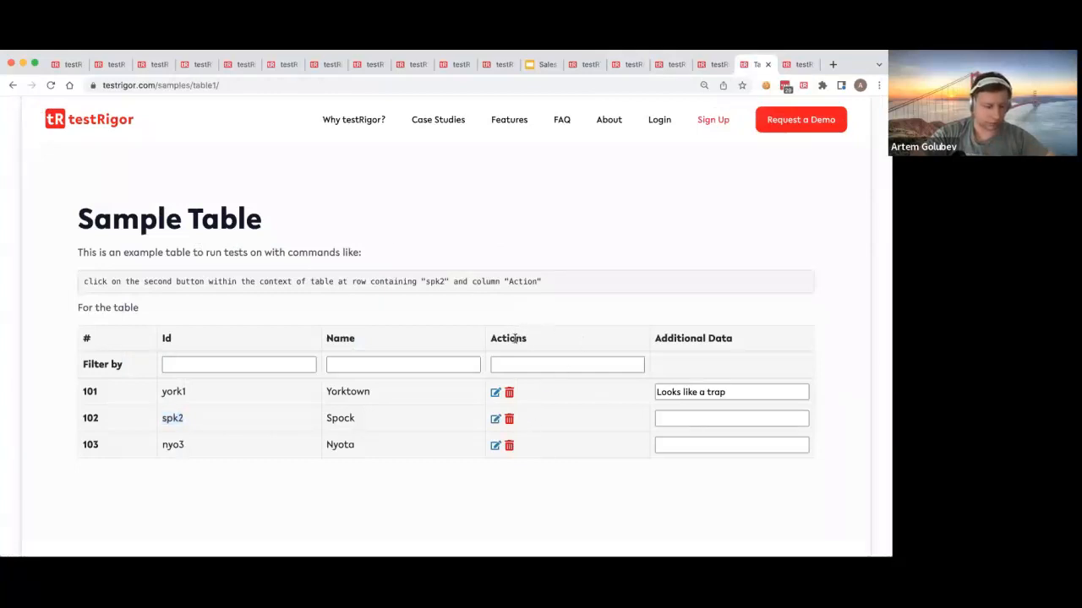
pyautogui.tripleClick(361, 282)
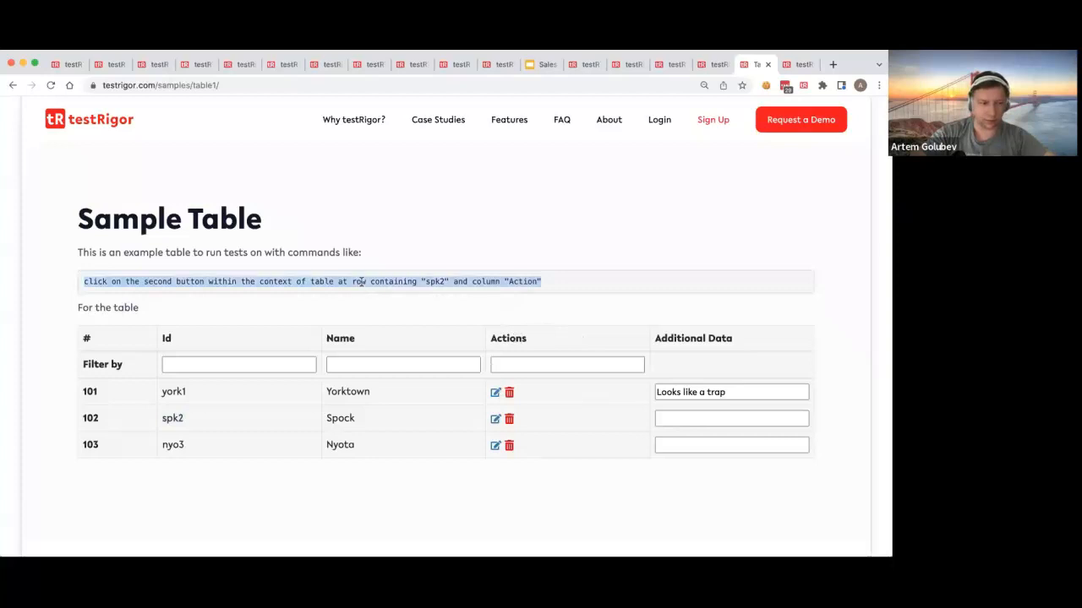
pyautogui.click(546, 283)
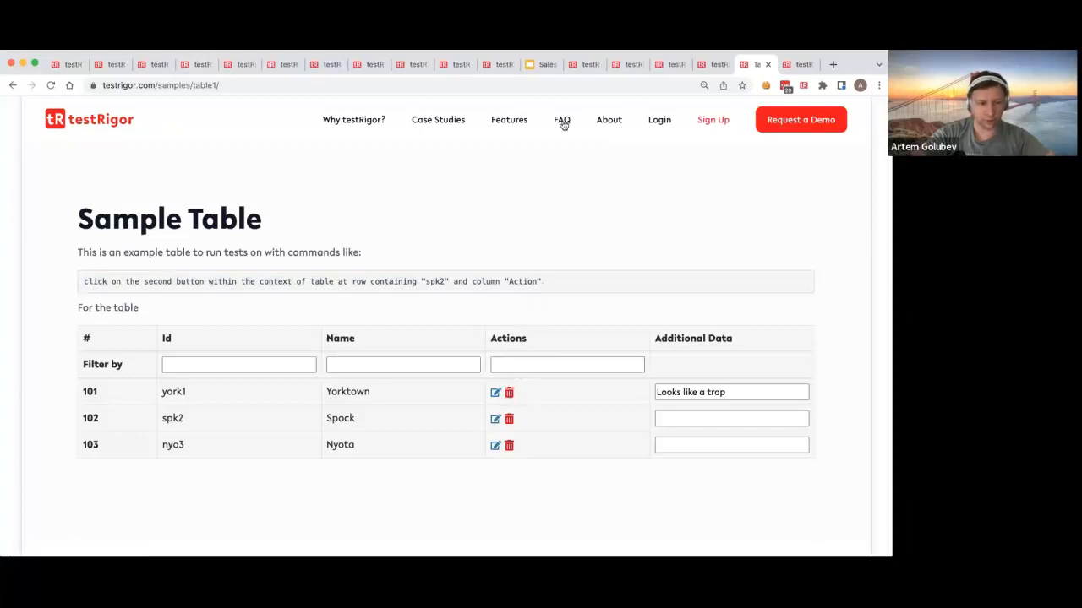
# Step: Return to the suite's test cases and examine the "completely below" wording in the Relative locations step
pyautogui.click(116, 65)
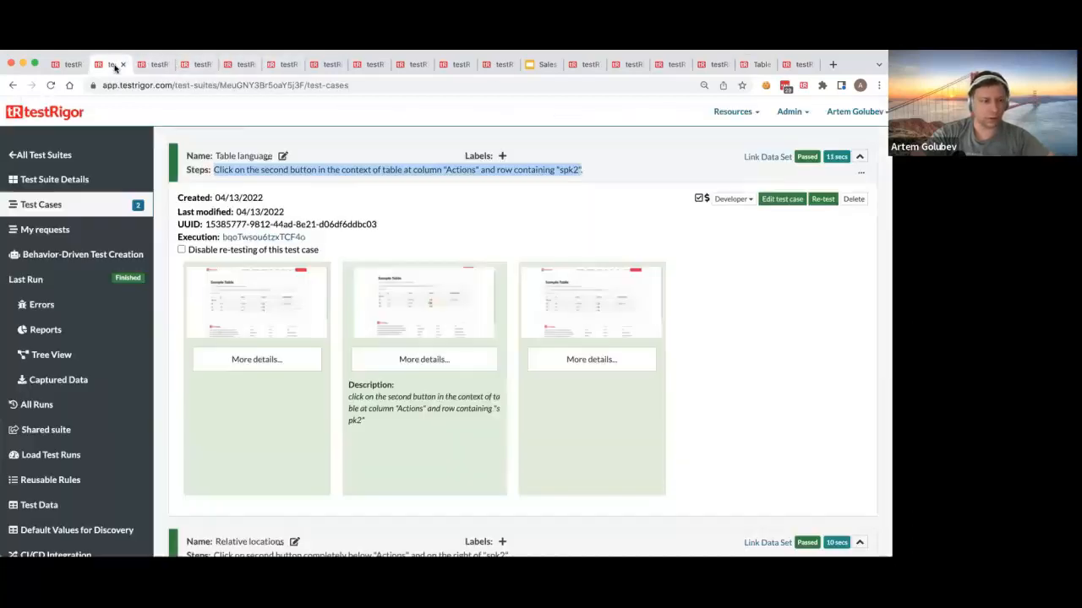
pyautogui.scroll(-5, 761, 344)
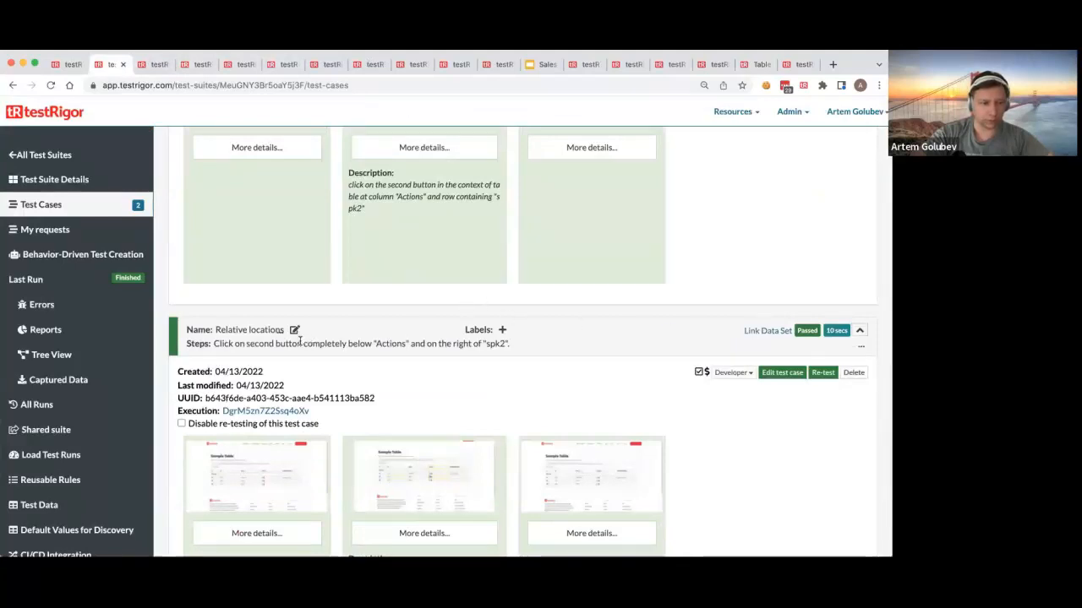
pyautogui.moveTo(348, 343); pyautogui.dragTo(410, 339)
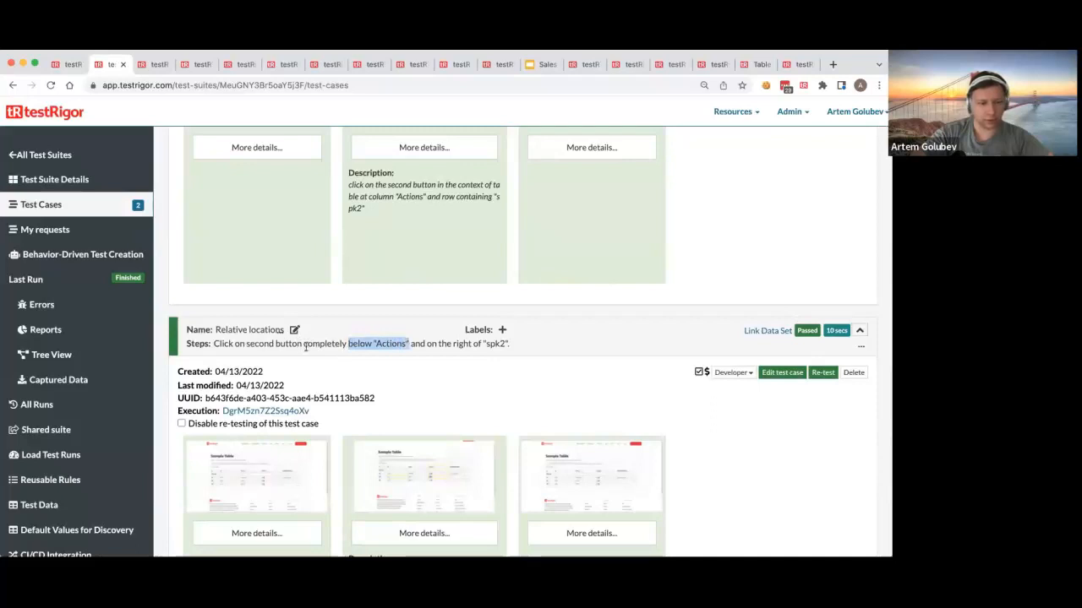
pyautogui.moveTo(302, 342); pyautogui.dragTo(375, 341)
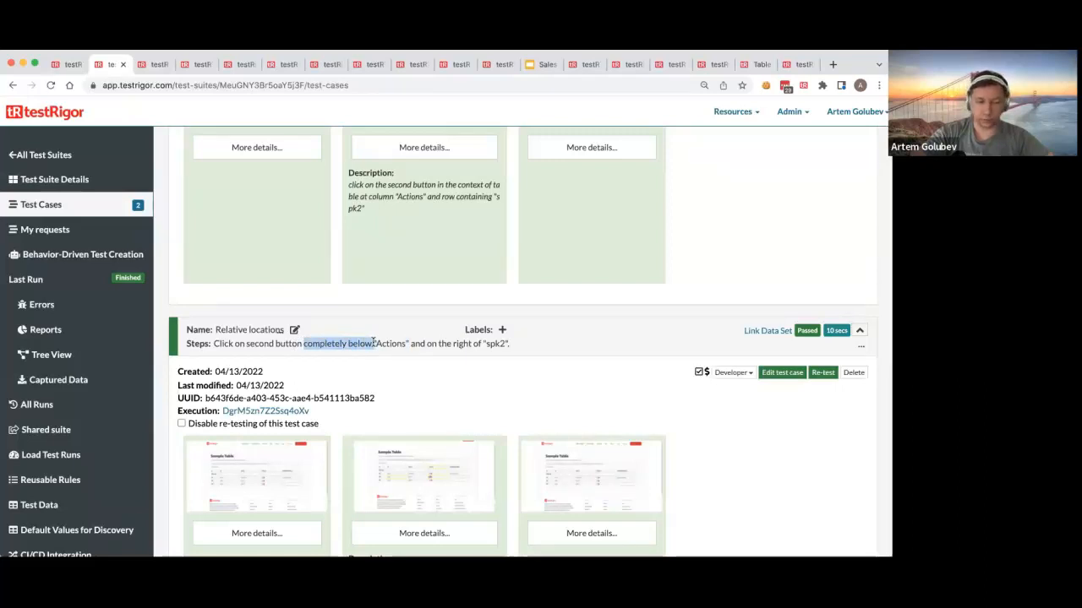
pyautogui.doubleClick(360, 342)
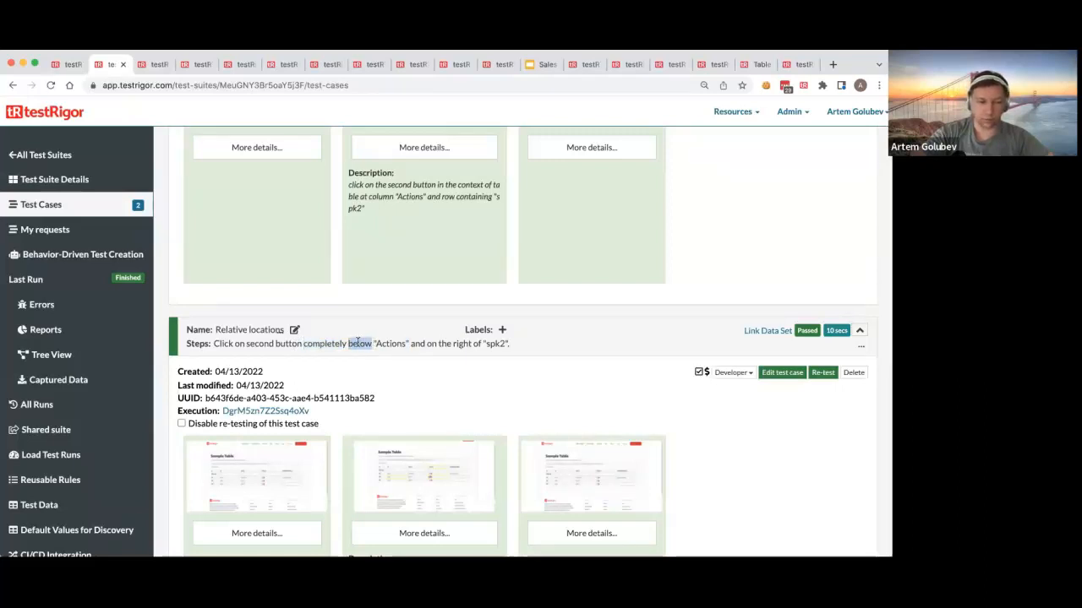
pyautogui.doubleClick(315, 344)
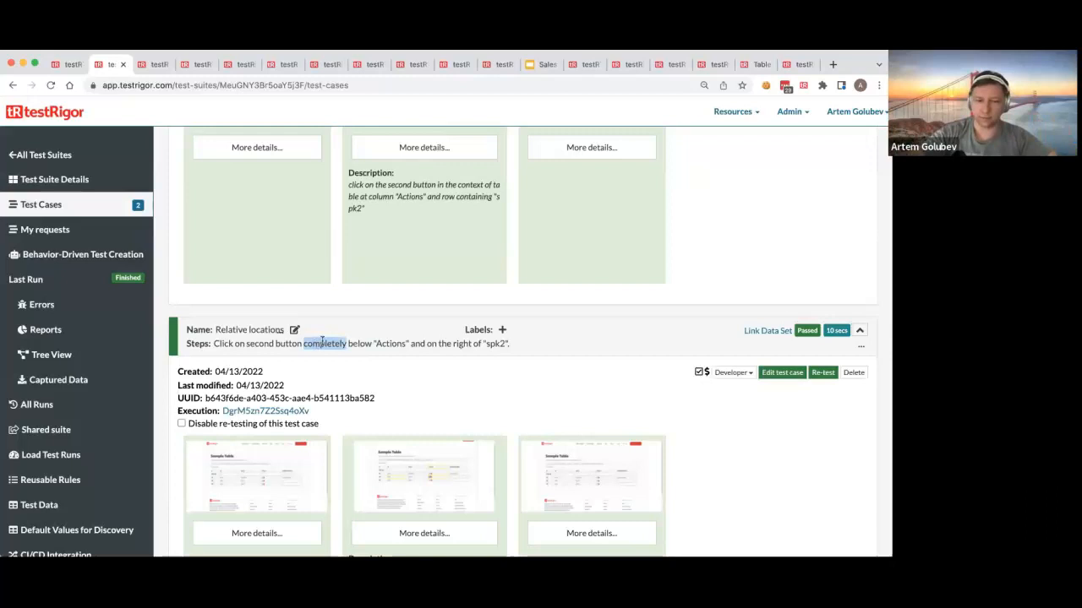
pyautogui.click(347, 340)
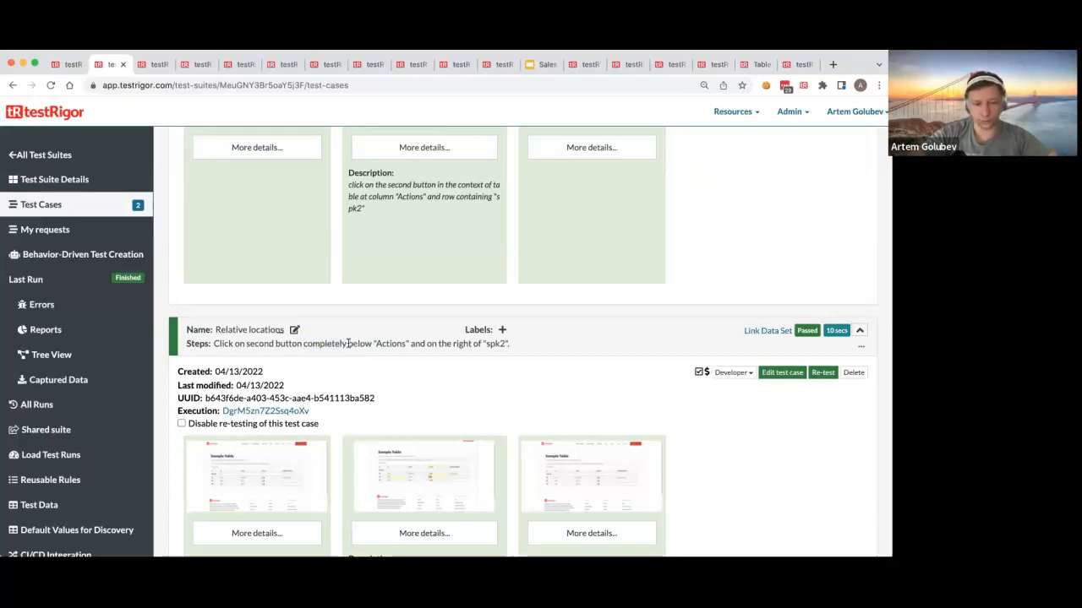
pyautogui.moveTo(348, 343); pyautogui.dragTo(423, 353)
pyautogui.click(492, 344)
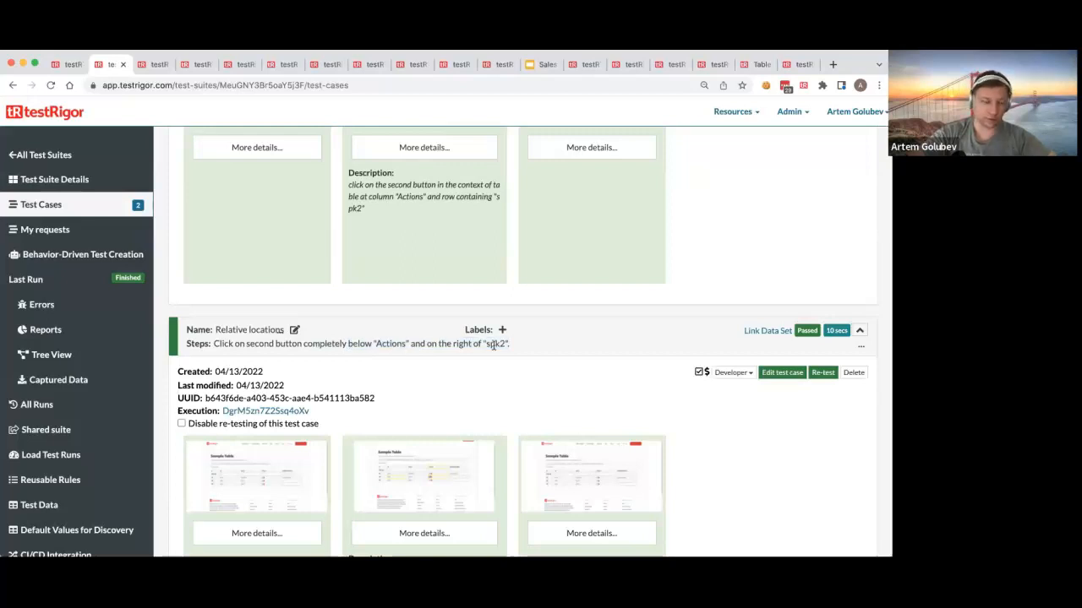
# Step: Check the below "Actions" part of the Relative locations step against its Step 2 screenshot
pyautogui.doubleClick(360, 343)
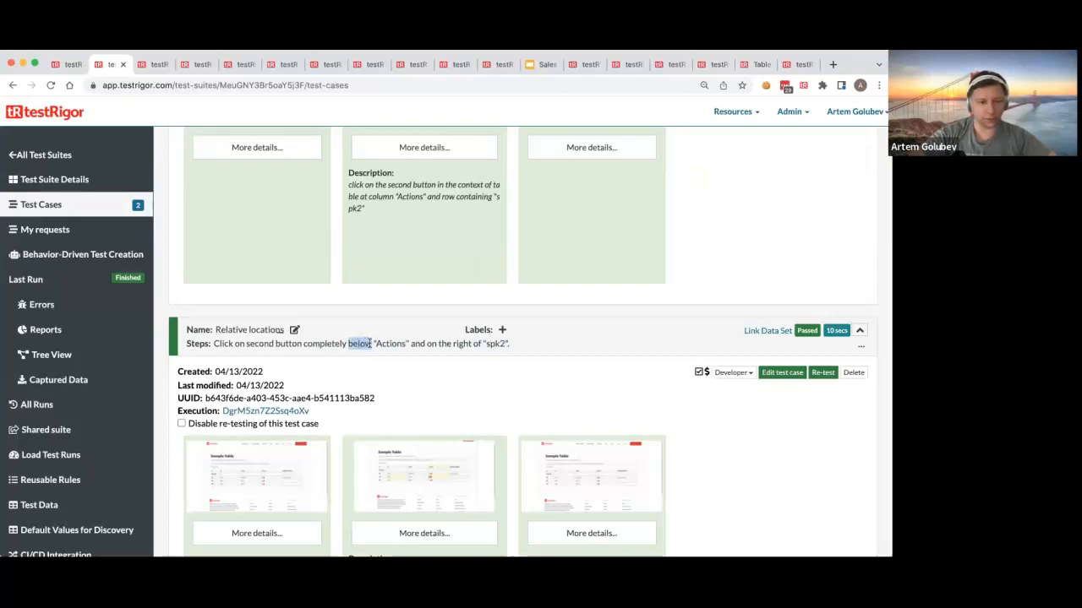
pyautogui.moveTo(373, 343); pyautogui.dragTo(410, 340)
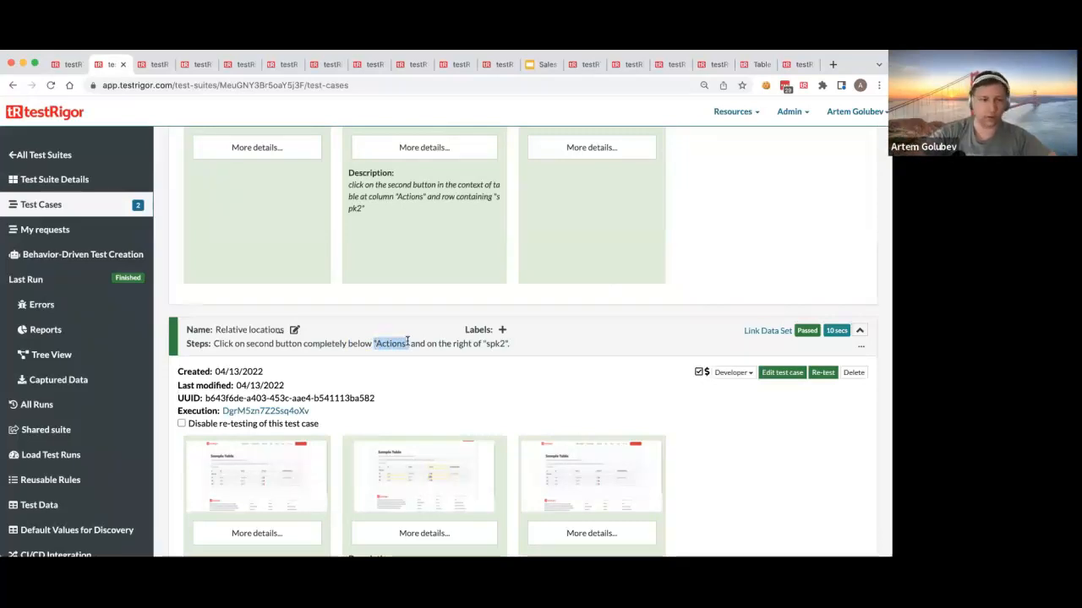
pyautogui.doubleClick(354, 343)
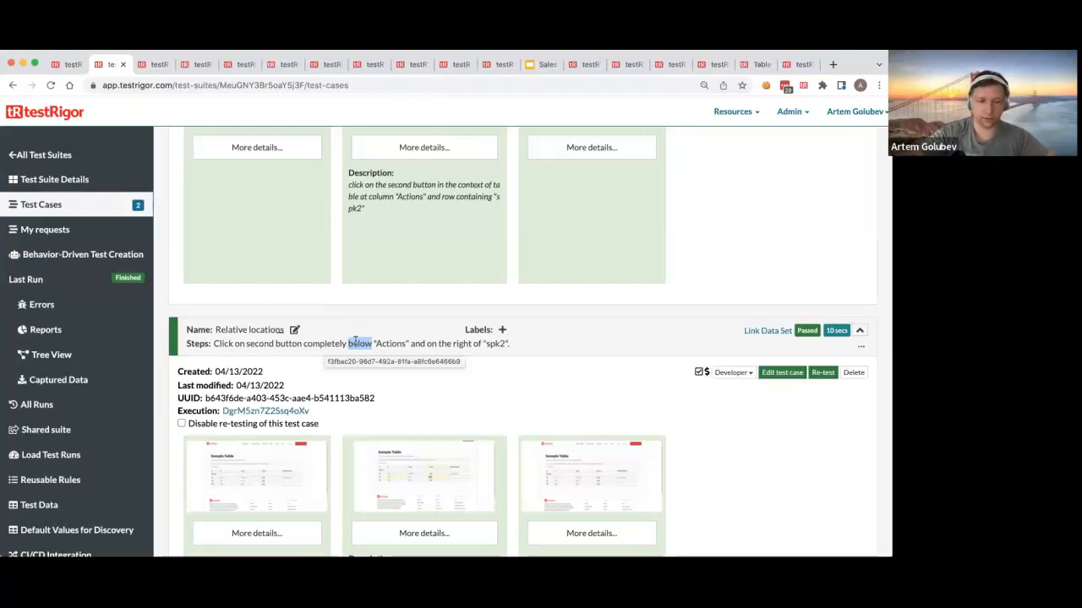
pyautogui.click(452, 464)
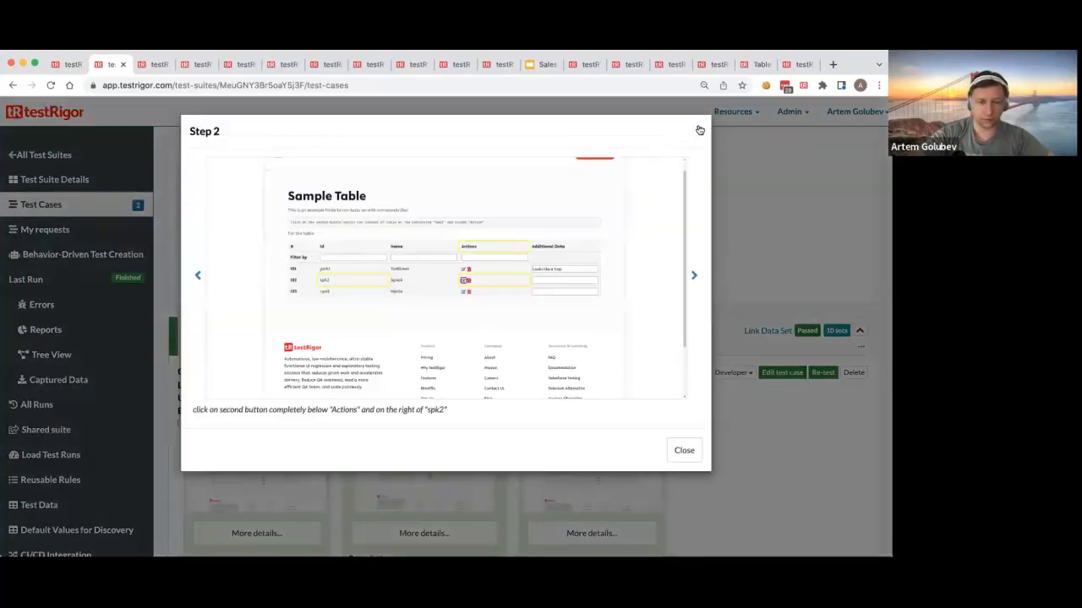
pyautogui.click(700, 130)
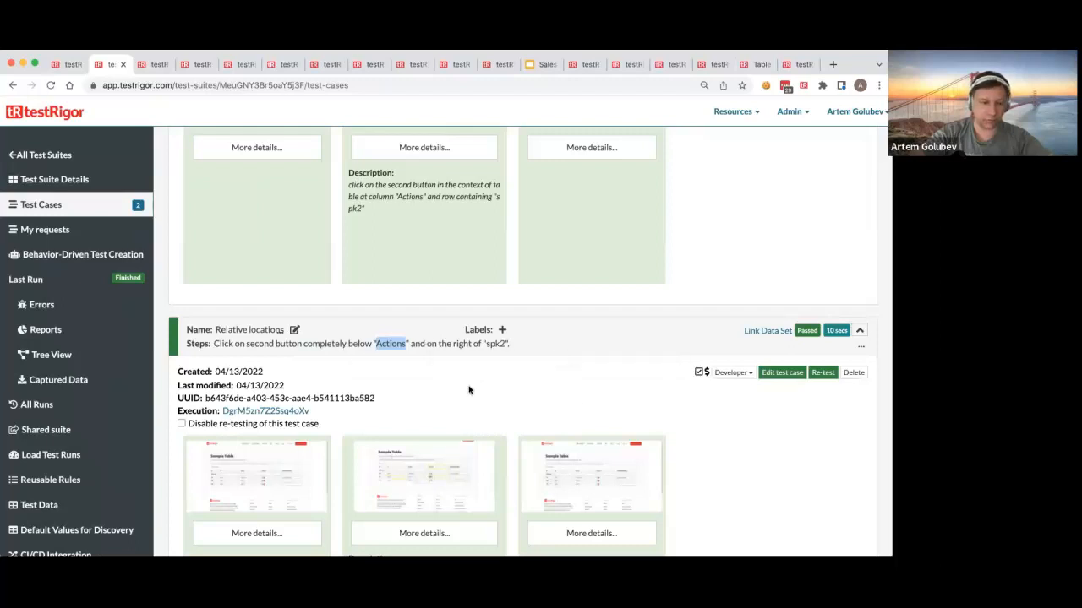
# Step: Open the testRigor language documentation and show the page at 90% size
pyautogui.scroll(3, 545, 404)
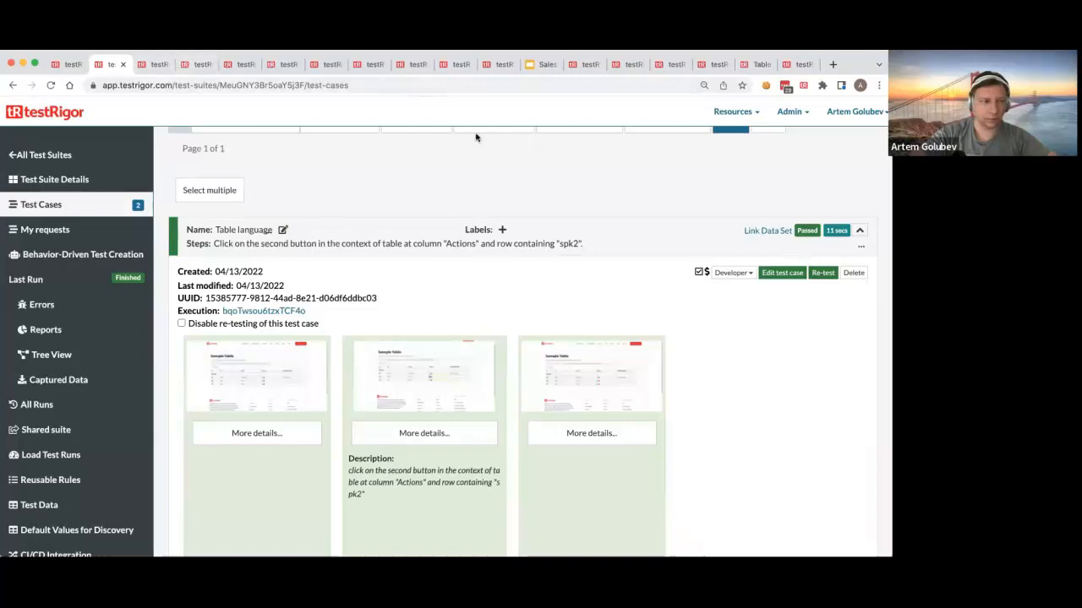
pyautogui.click(726, 113)
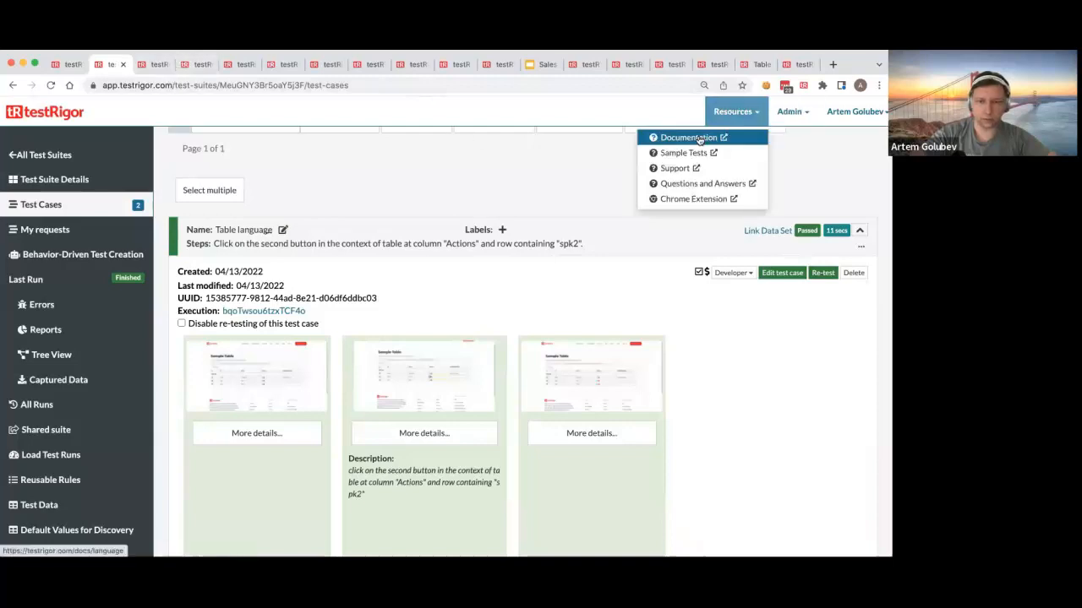
pyautogui.click(698, 140)
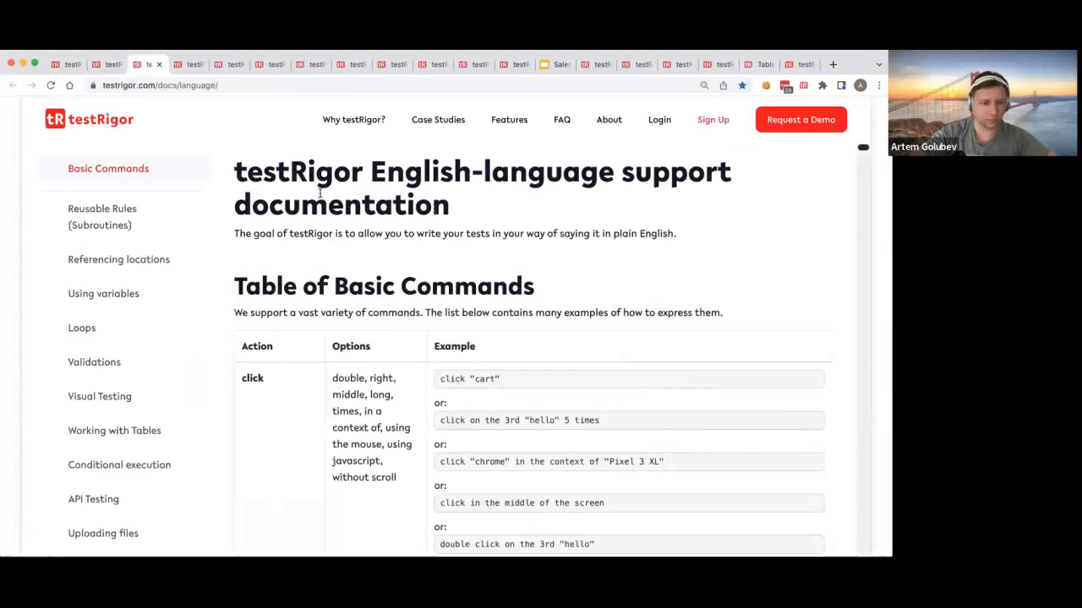
pyautogui.click(178, 86)
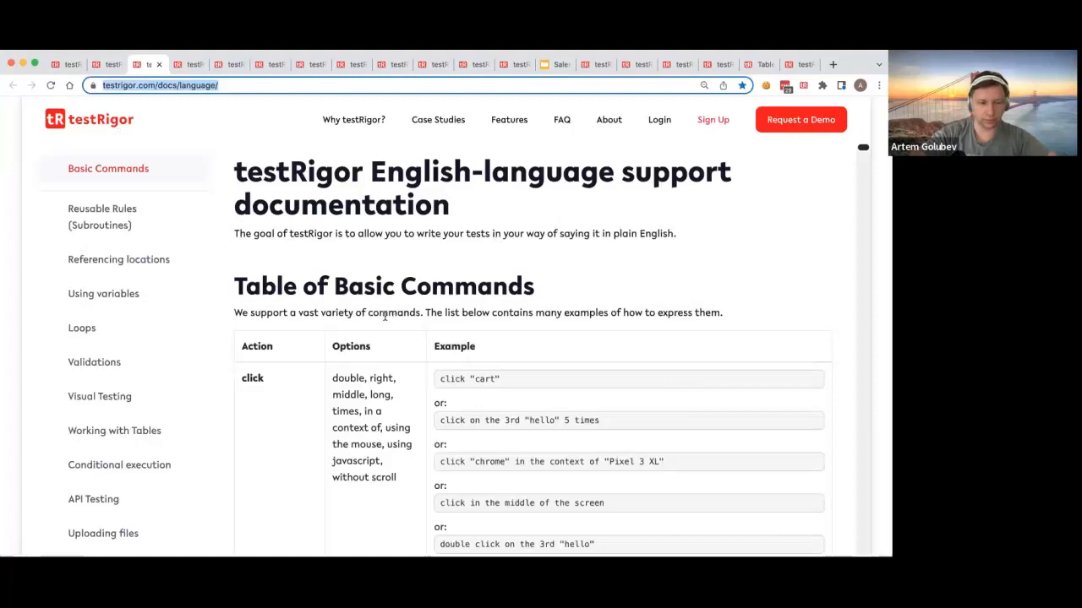
pyautogui.press('super+minus')
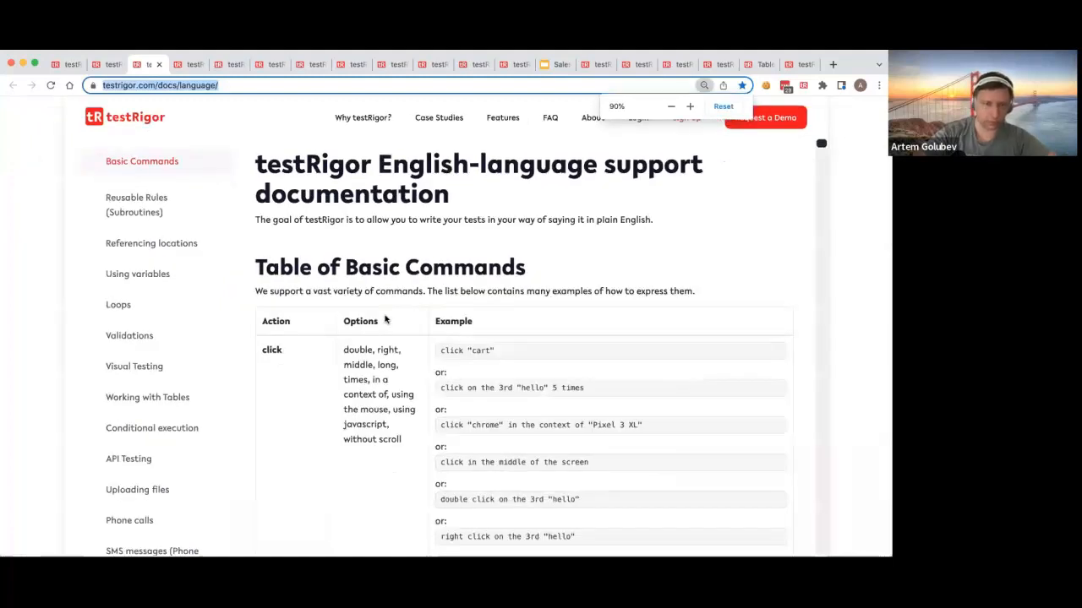
# Step: Open the documentation's Referencing locations section and find the part on selecting elements in reference to other elements
pyautogui.click(700, 296)
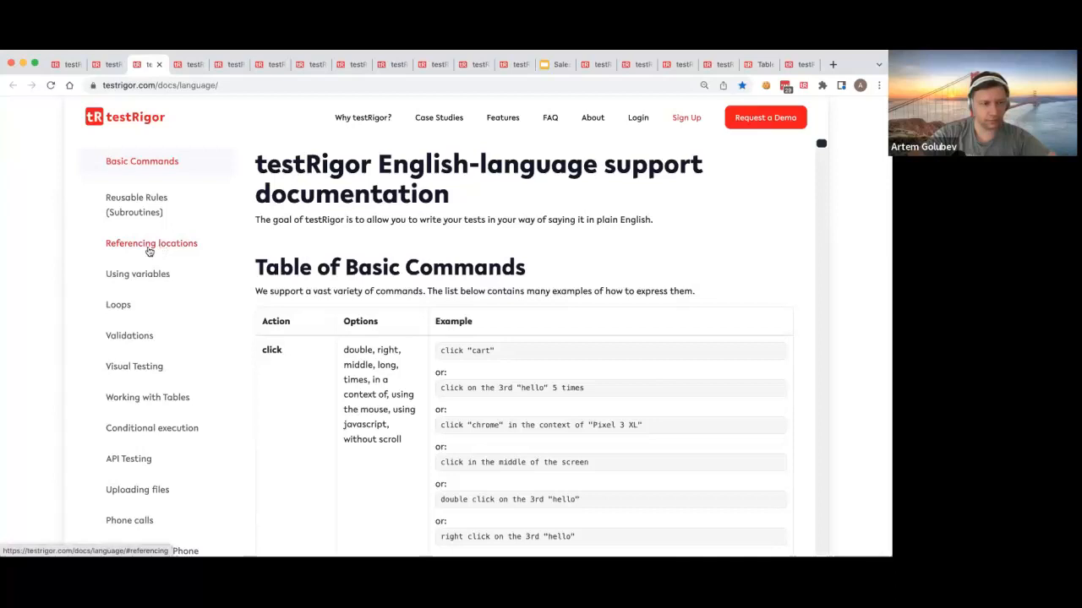
pyautogui.click(158, 247)
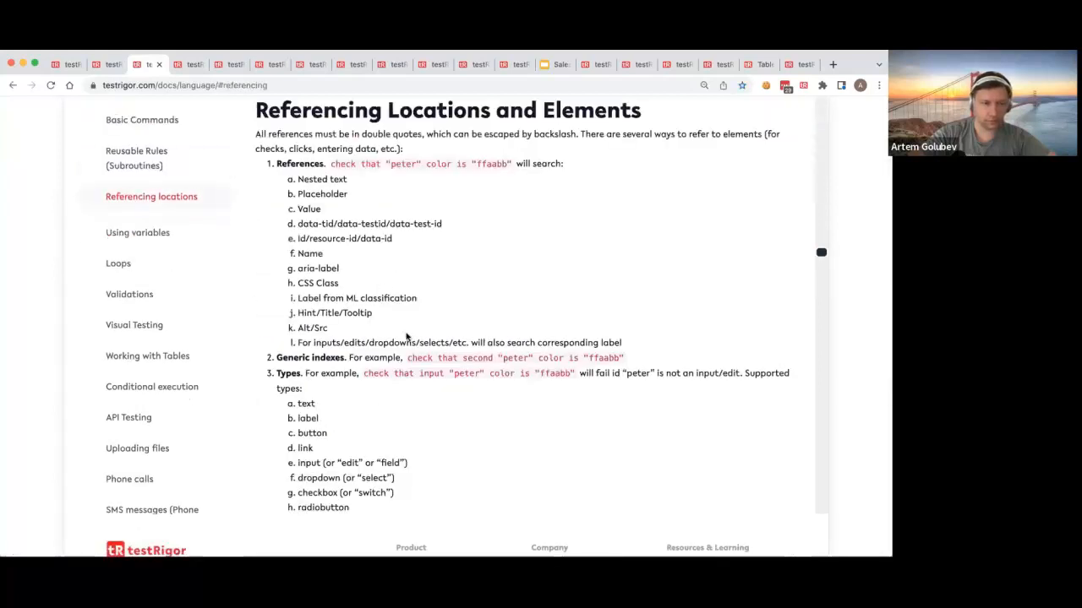
pyautogui.scroll(-5, 414, 372)
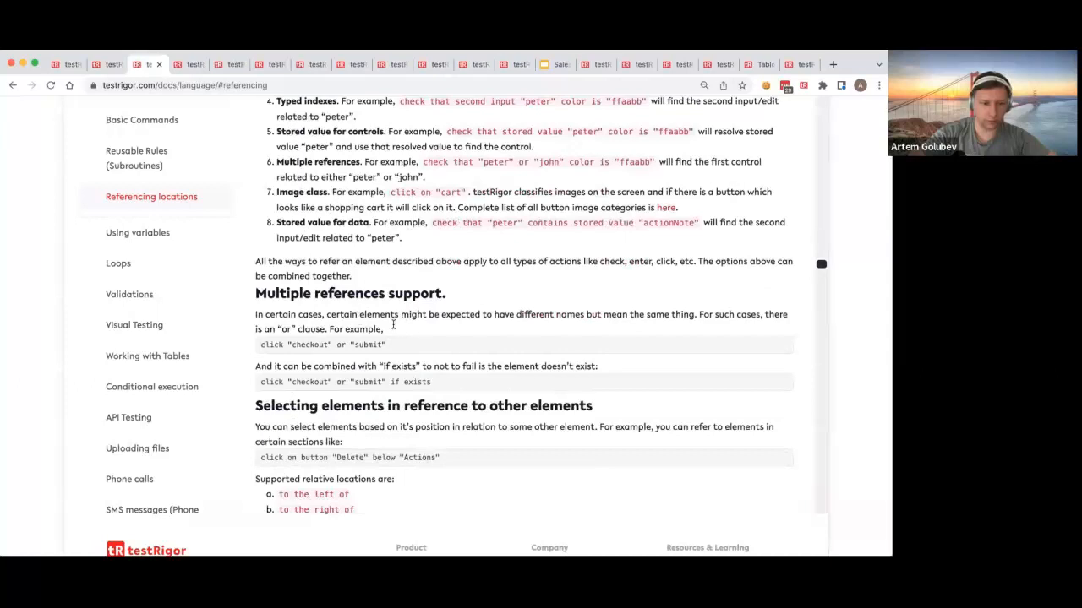
pyautogui.scroll(-3, 453, 352)
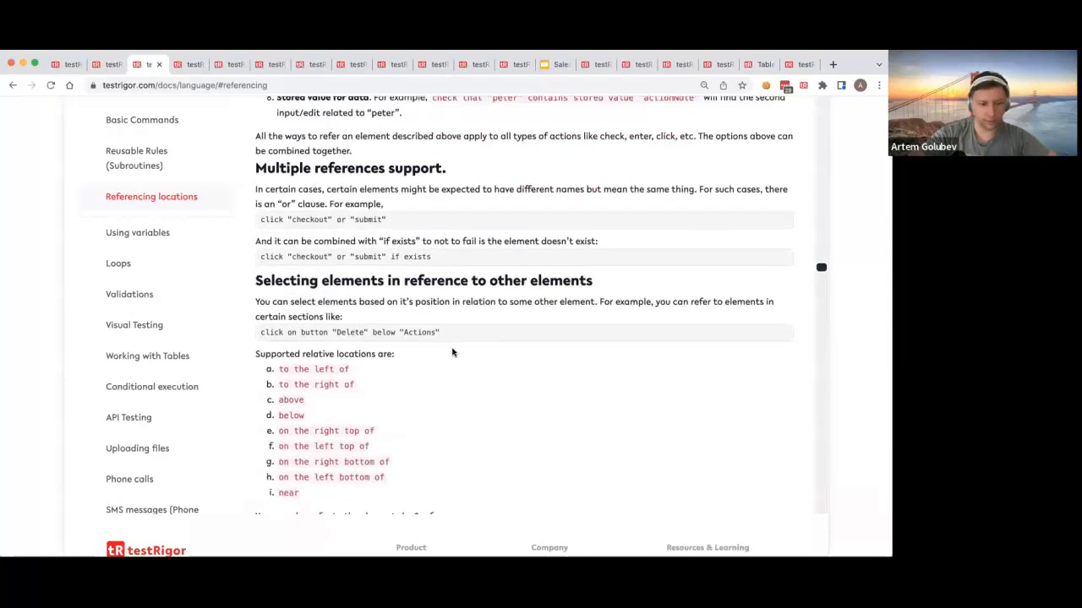
pyautogui.scroll(-2, 452, 352)
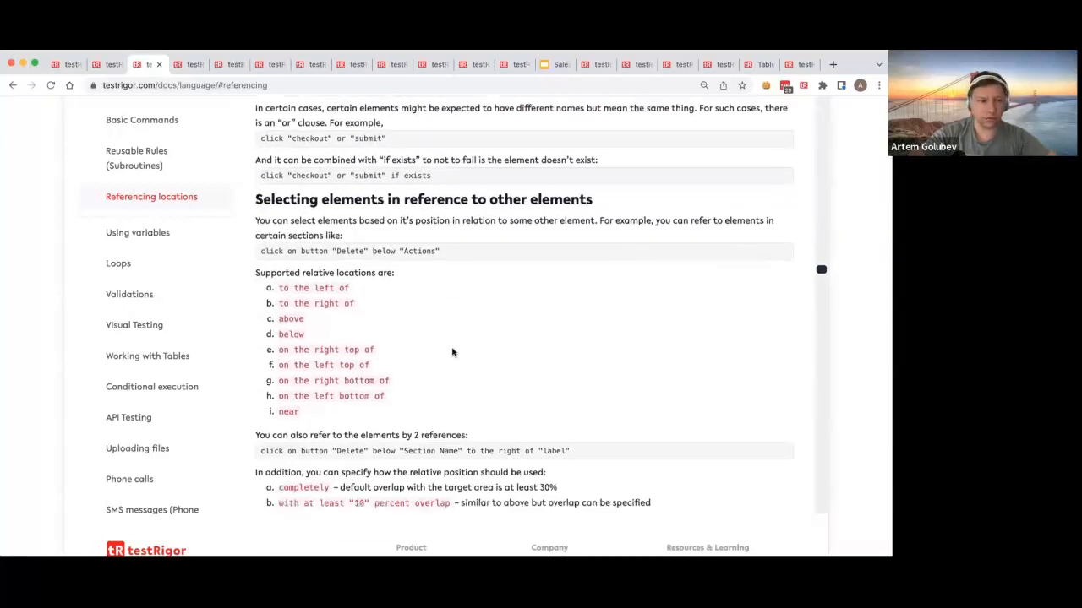
pyautogui.scroll(-1, 430, 299)
pyautogui.moveTo(290, 163); pyautogui.dragTo(591, 161)
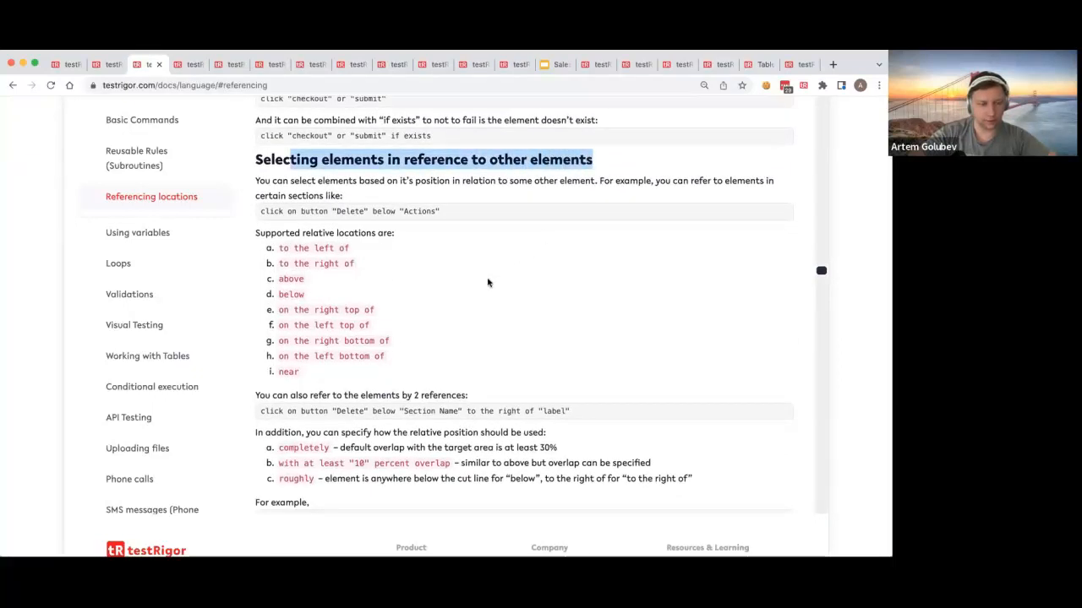
# Step: Read the options for how a relative position is used, focusing on the "completely" overlap rule
pyautogui.scroll(-2, 475, 302)
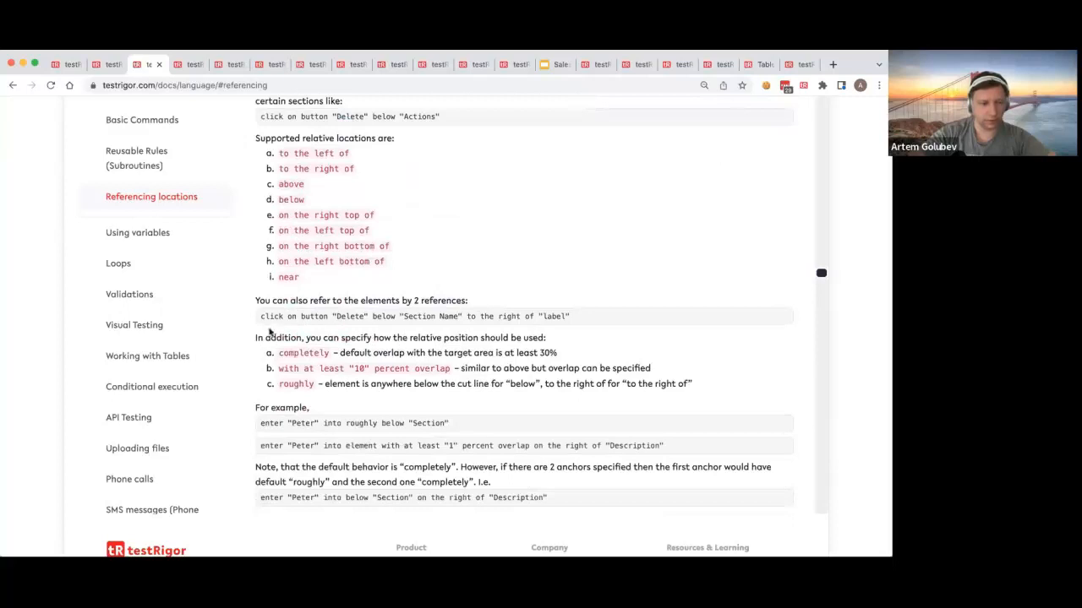
pyautogui.moveTo(256, 334); pyautogui.dragTo(740, 397)
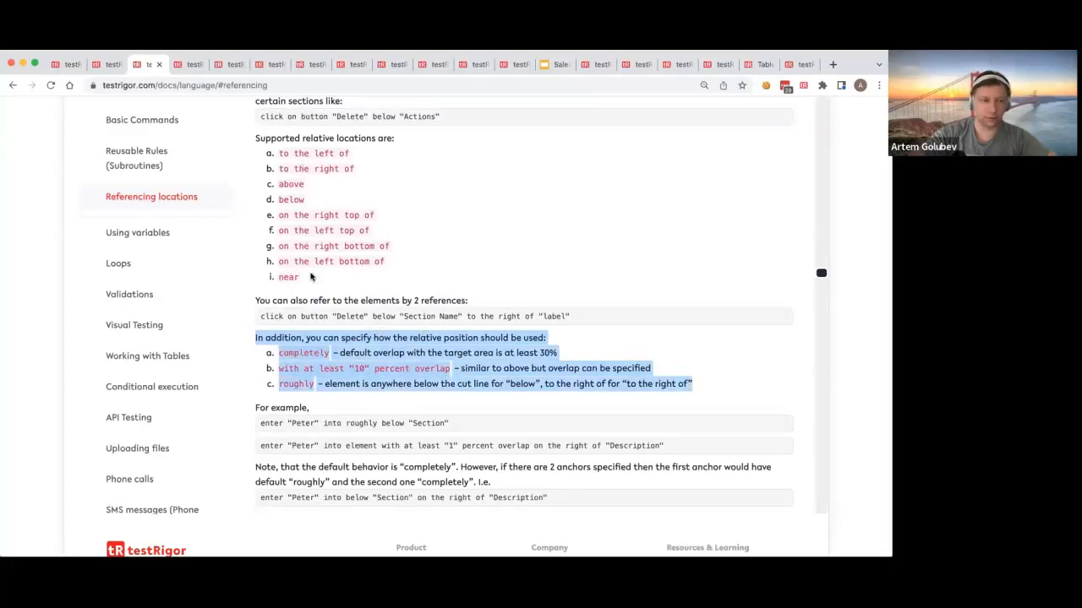
pyautogui.click(321, 355)
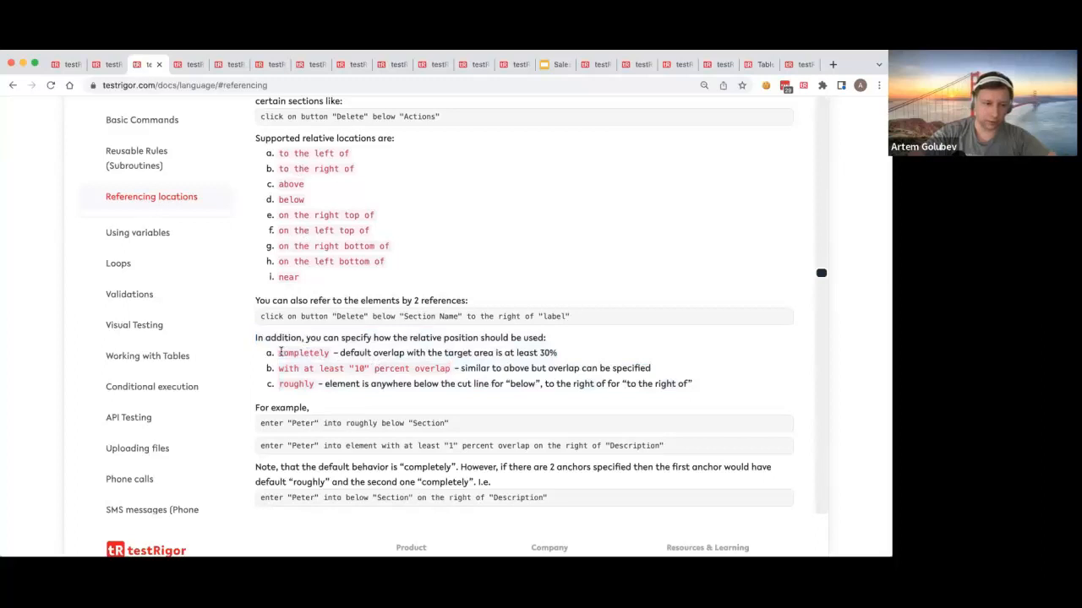
pyautogui.tripleClick(281, 352)
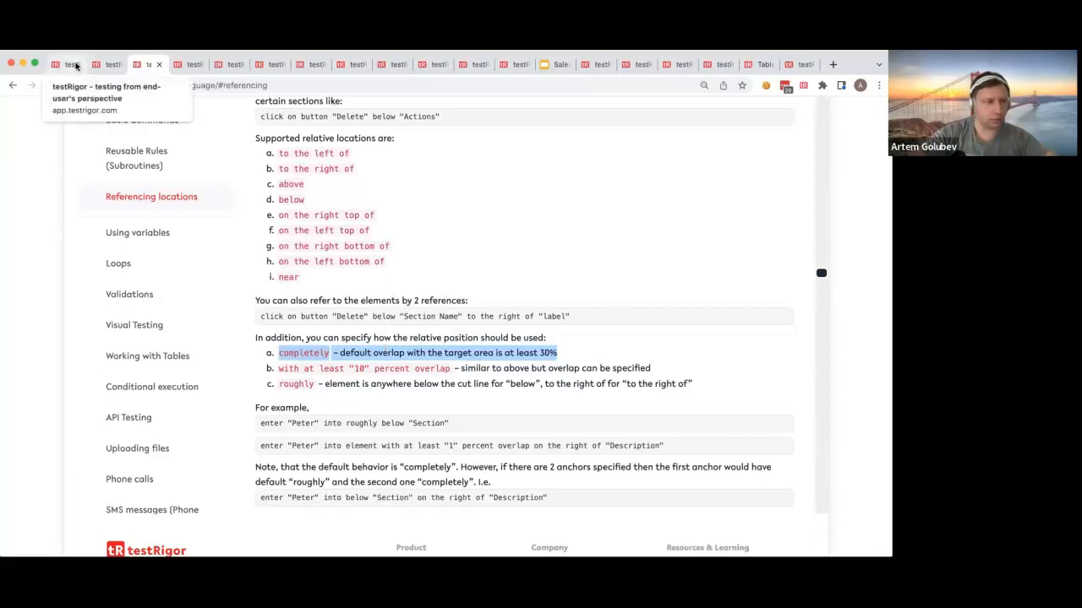
# Step: Open safeway.com in a new browser tab and examine the Featured Items heading and the products below it
pyautogui.click(829, 62)
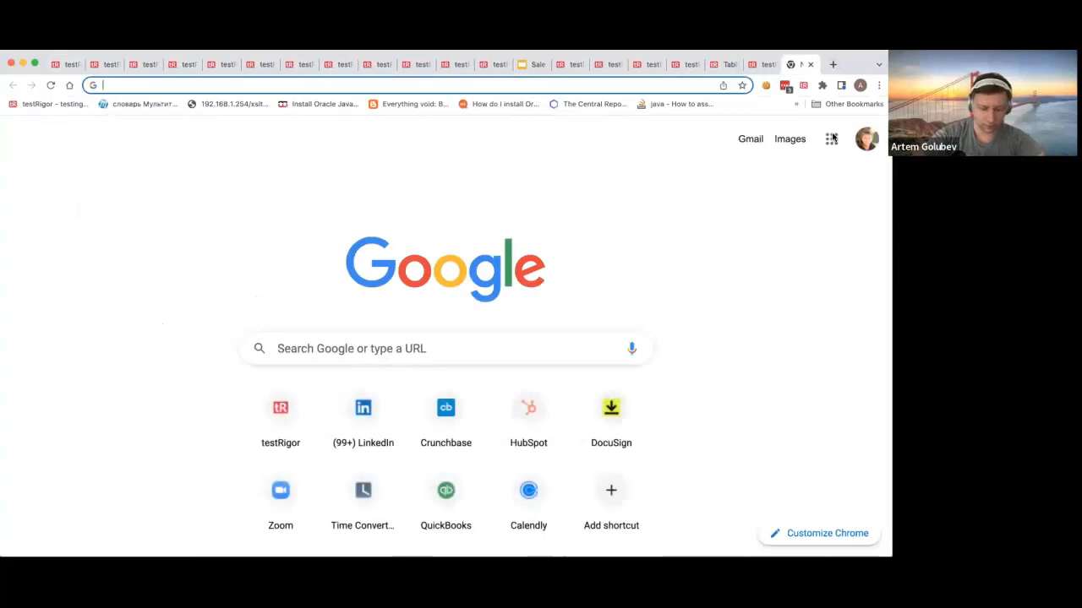
pyautogui.write('safe')
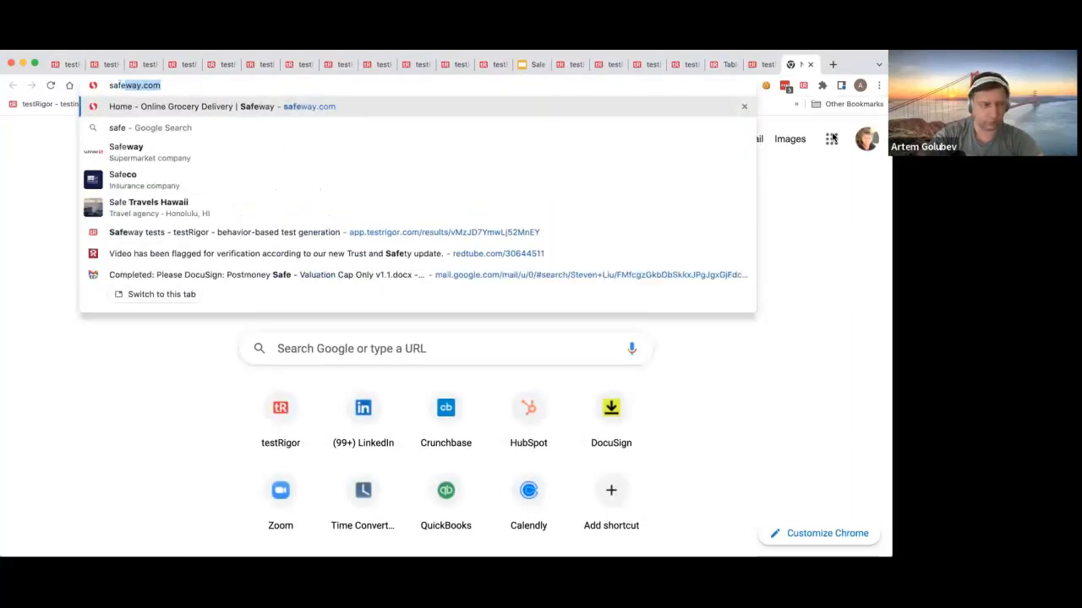
pyautogui.press('Return')
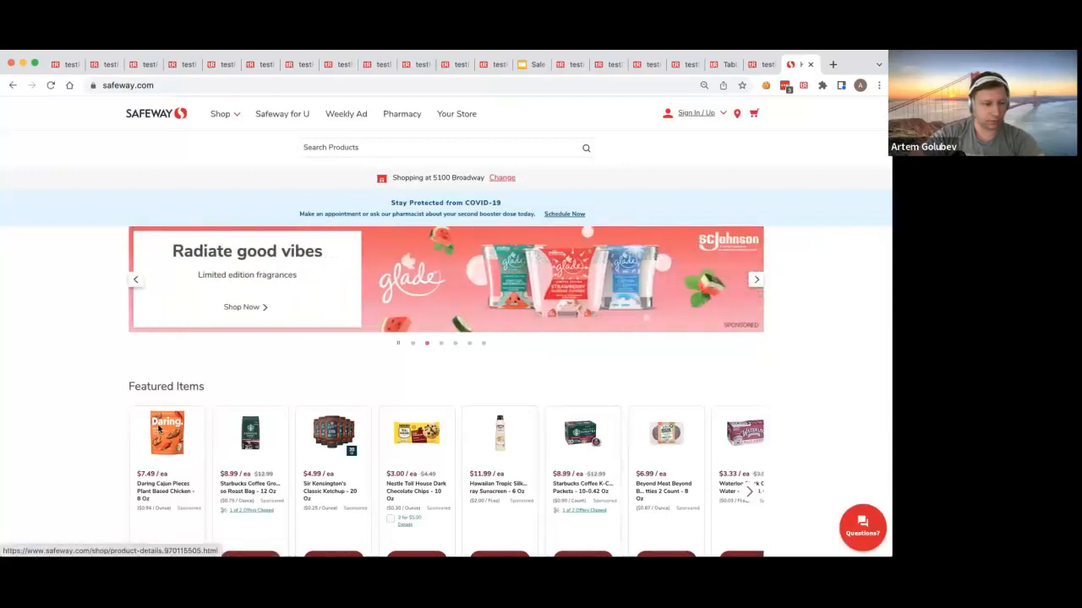
pyautogui.scroll(-2, 175, 411)
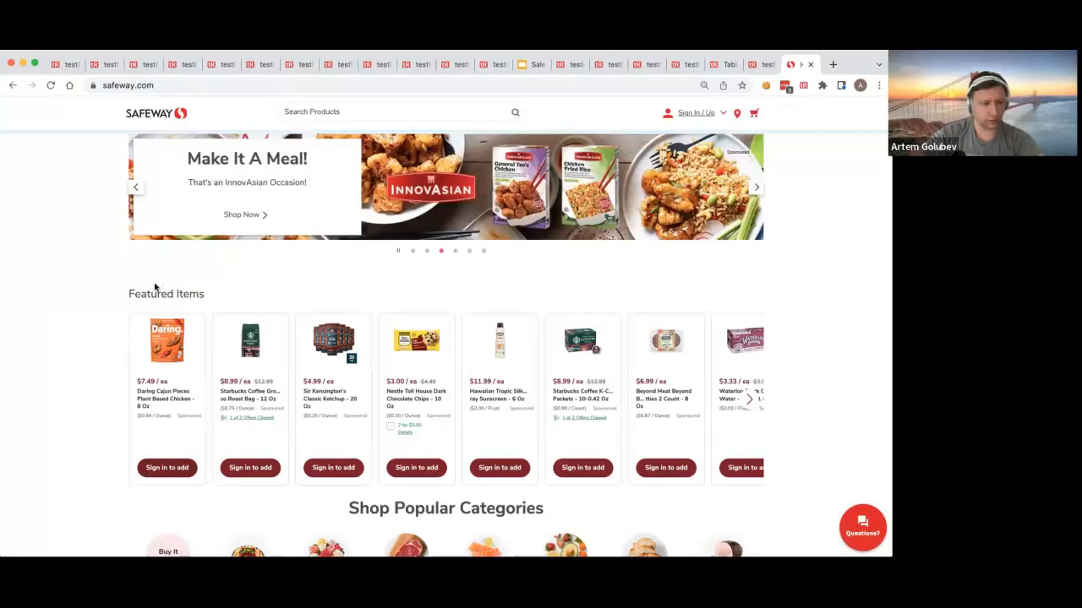
pyautogui.tripleClick(221, 295)
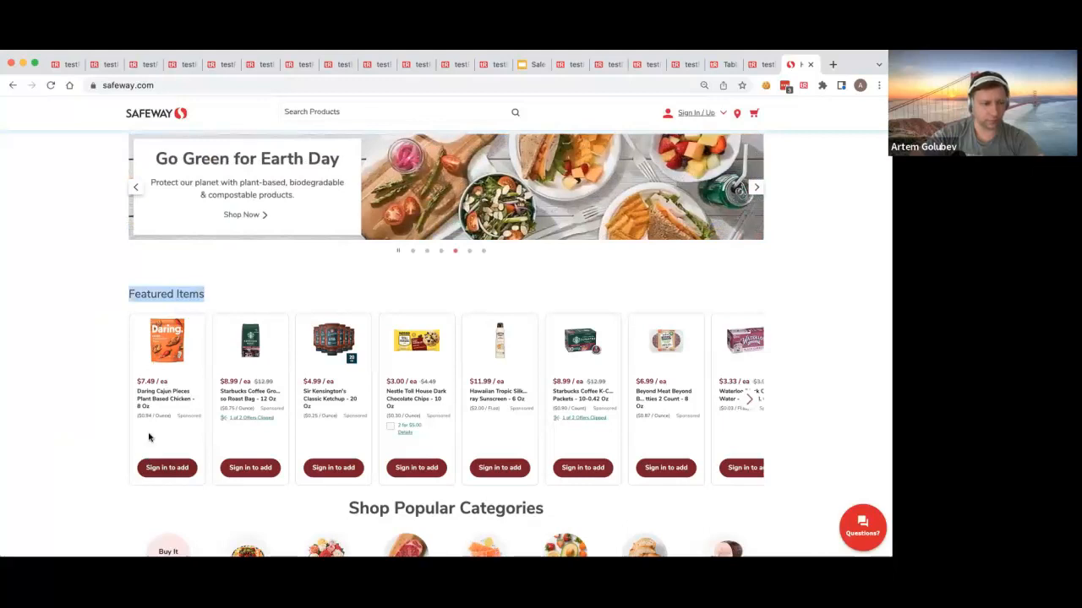
pyautogui.rightClick(172, 291)
pyautogui.press('Escape')
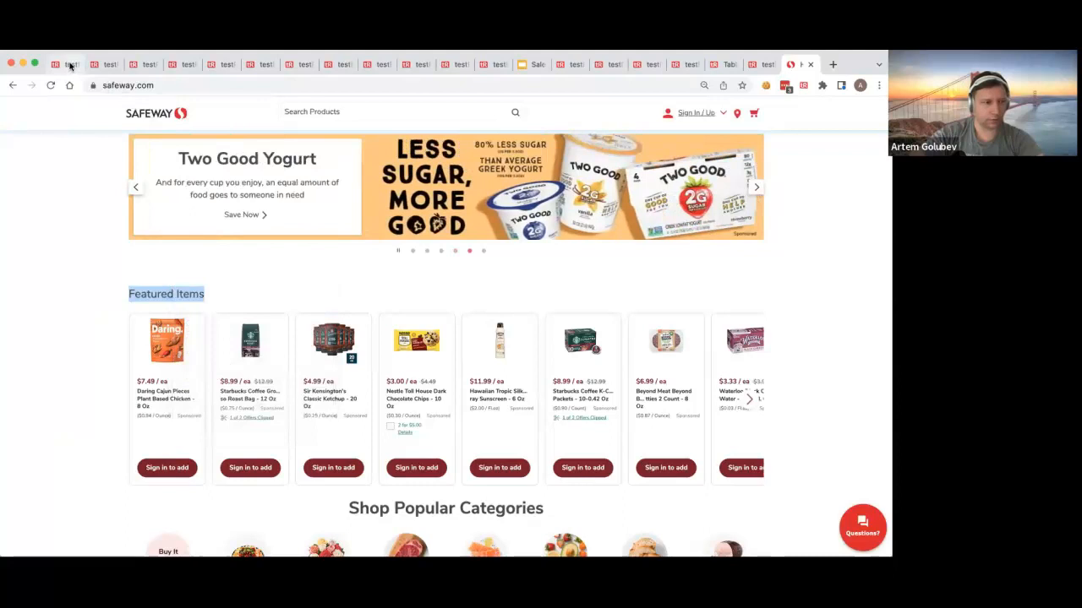
# Step: Return to the testRigor test cases and start a new custom test case described as "Completely below"
pyautogui.click(71, 66)
pyautogui.scroll(5, 526, 234)
pyautogui.click(819, 231)
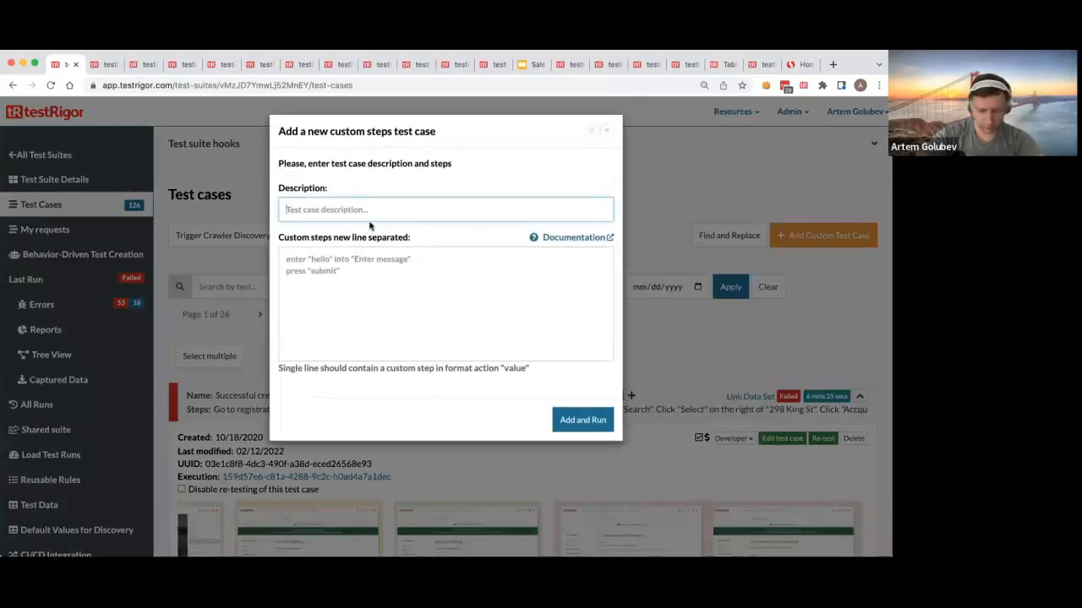
pyautogui.write('B')
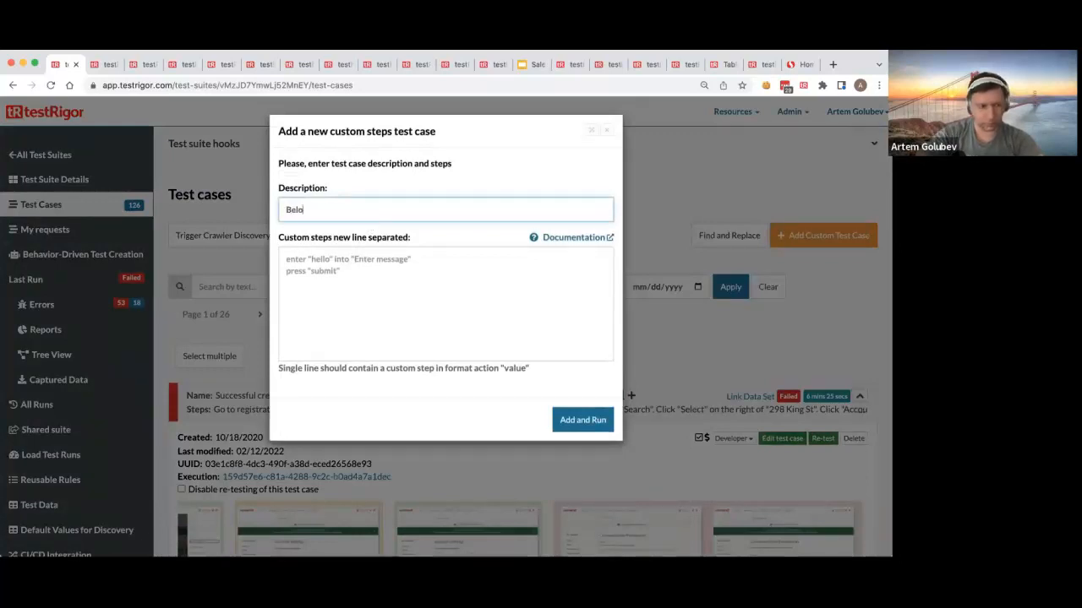
pyautogui.write('el')
pyautogui.press('BackSpace')
pyautogui.press('BackSpace')
pyautogui.press('BackSpace')
pyautogui.write('Completely b')
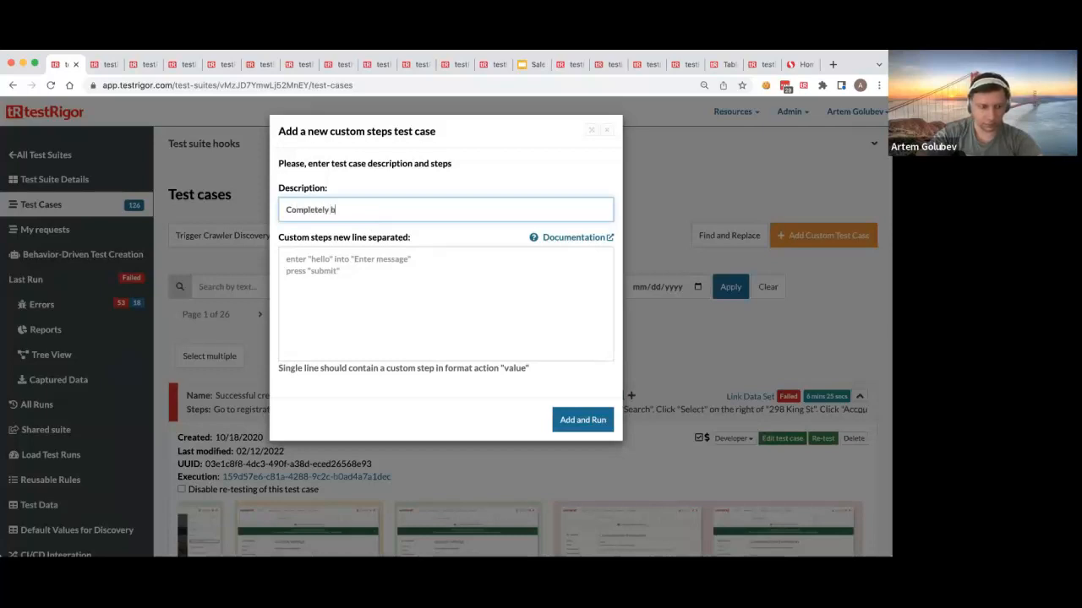
# Step: Enter the custom step click "Sign in to add" completely below "Featured Items", checking the button label on Safeway, and add and run the test case
pyautogui.click(476, 303)
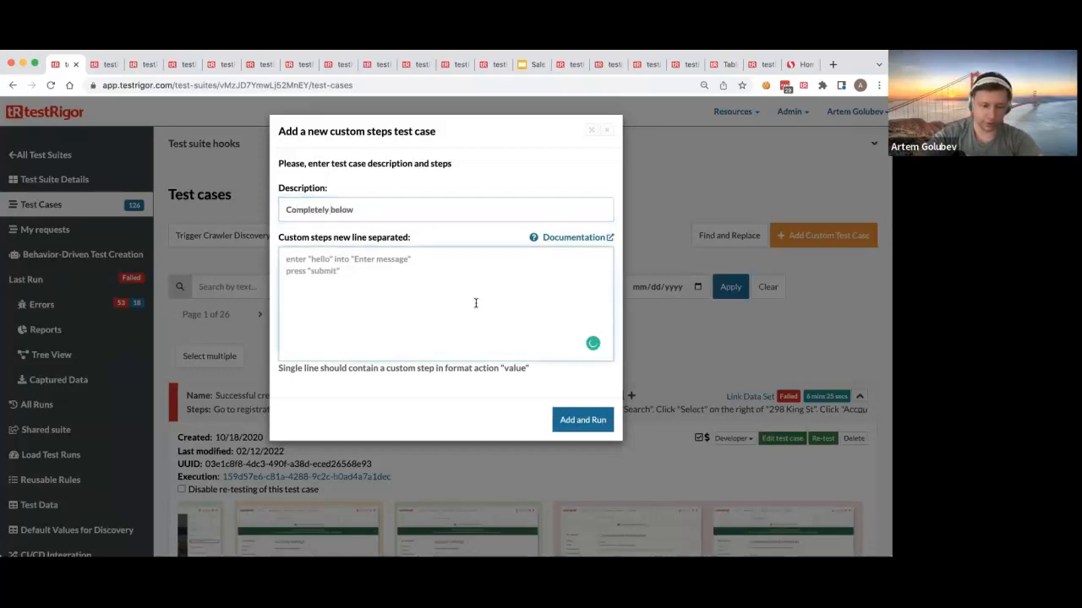
pyautogui.write('click "')
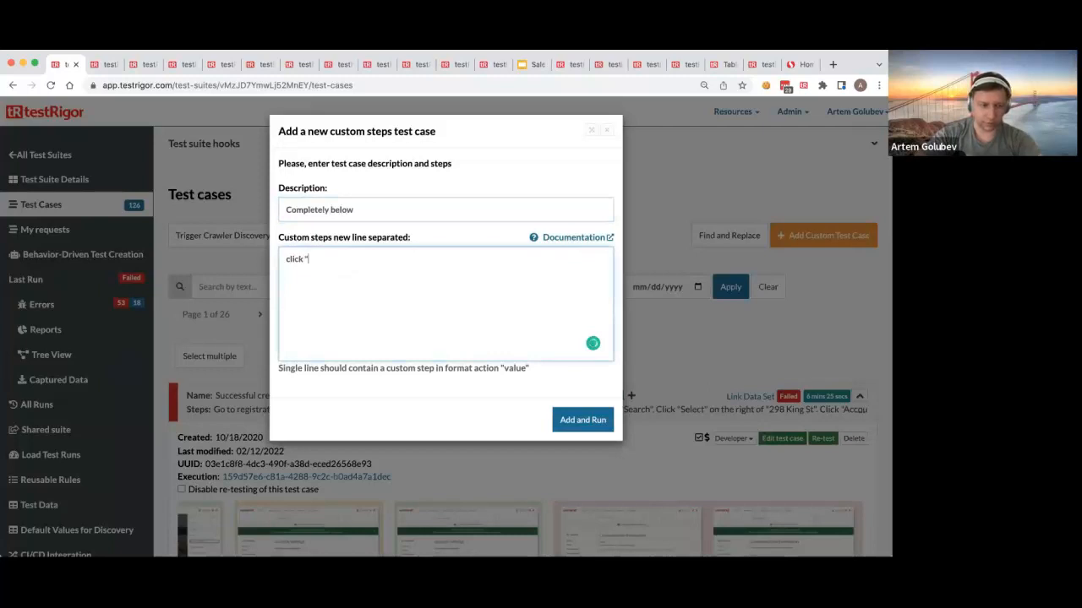
pyautogui.click(799, 64)
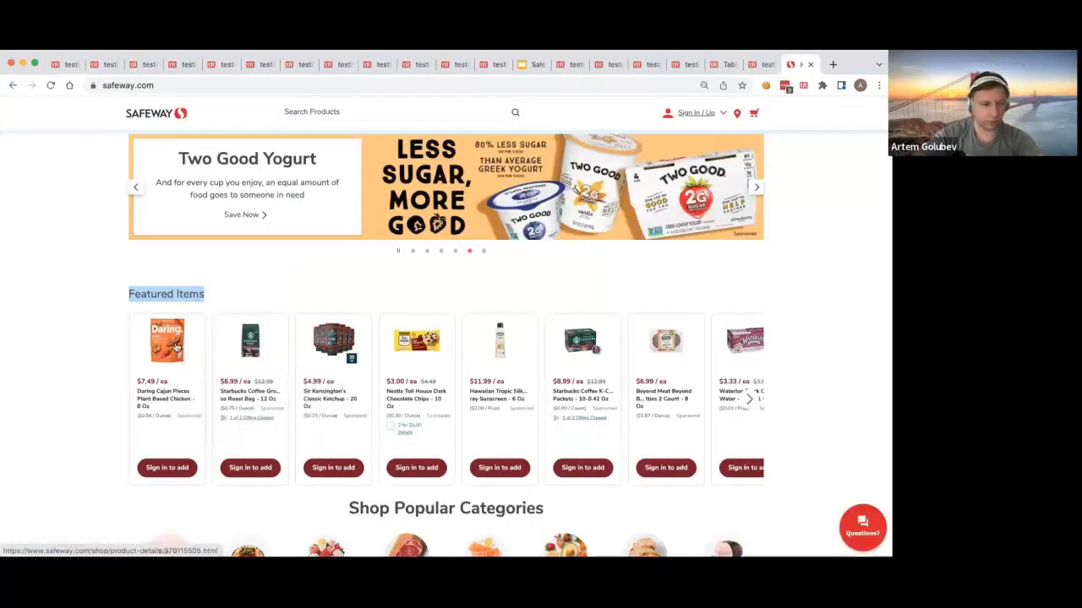
pyautogui.click(67, 64)
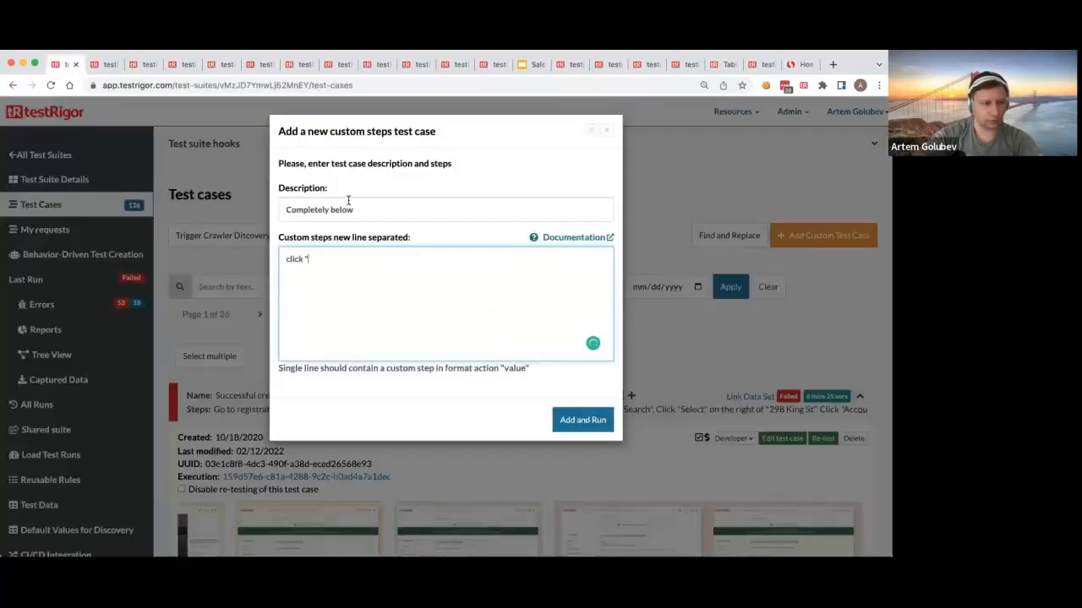
pyautogui.write('Sign in to add')
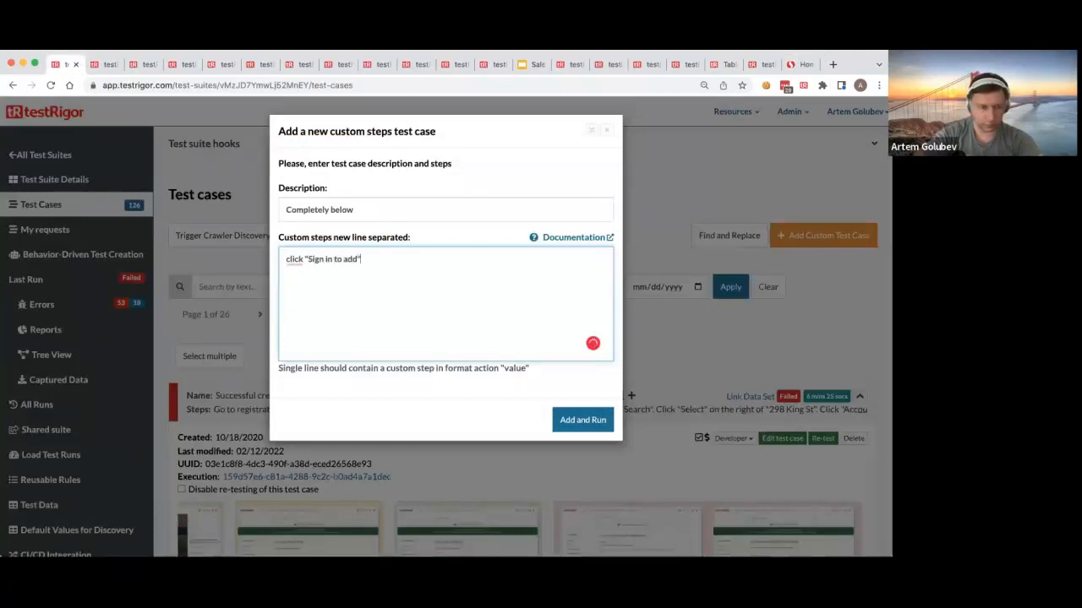
pyautogui.write('" completely below "Featured Items"')
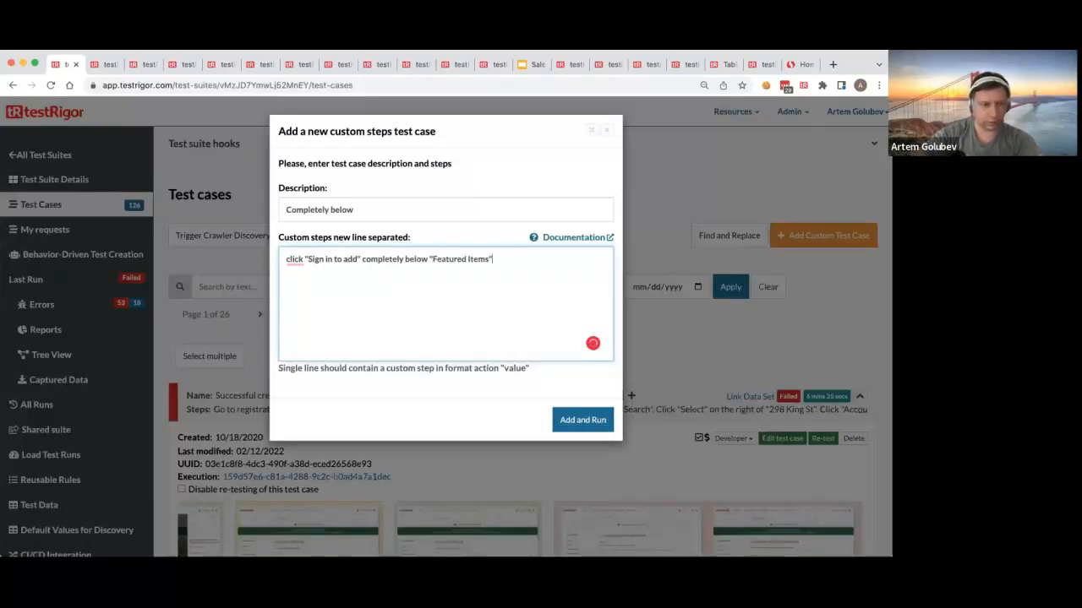
pyautogui.click(603, 420)
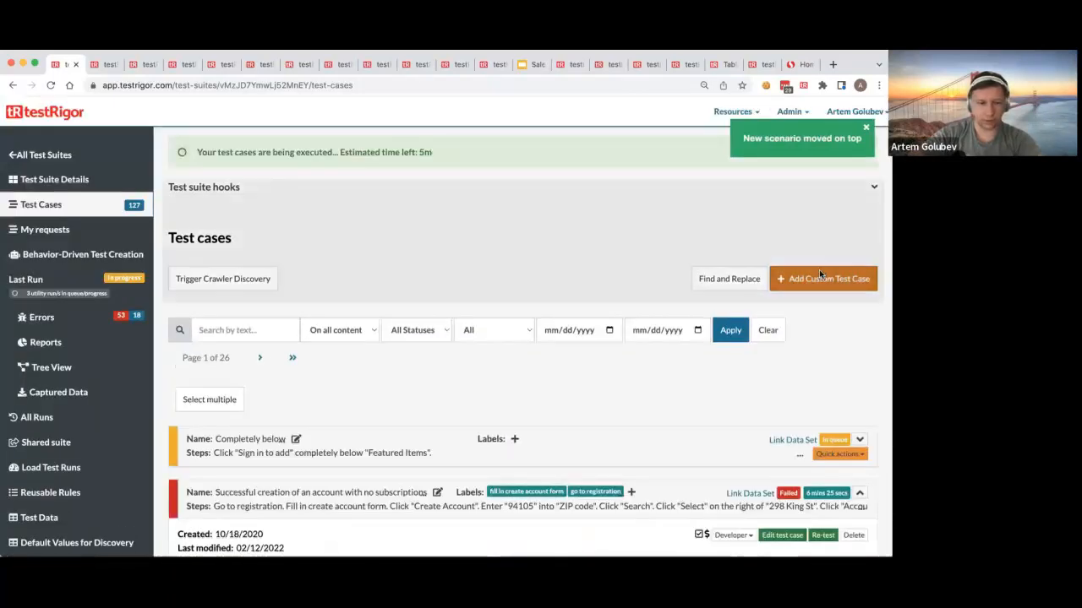
# Step: Add and run a custom test case "Roughly below" with the step click "Sign into add" roughly below "Featured Items"
pyautogui.write('Roughly below')
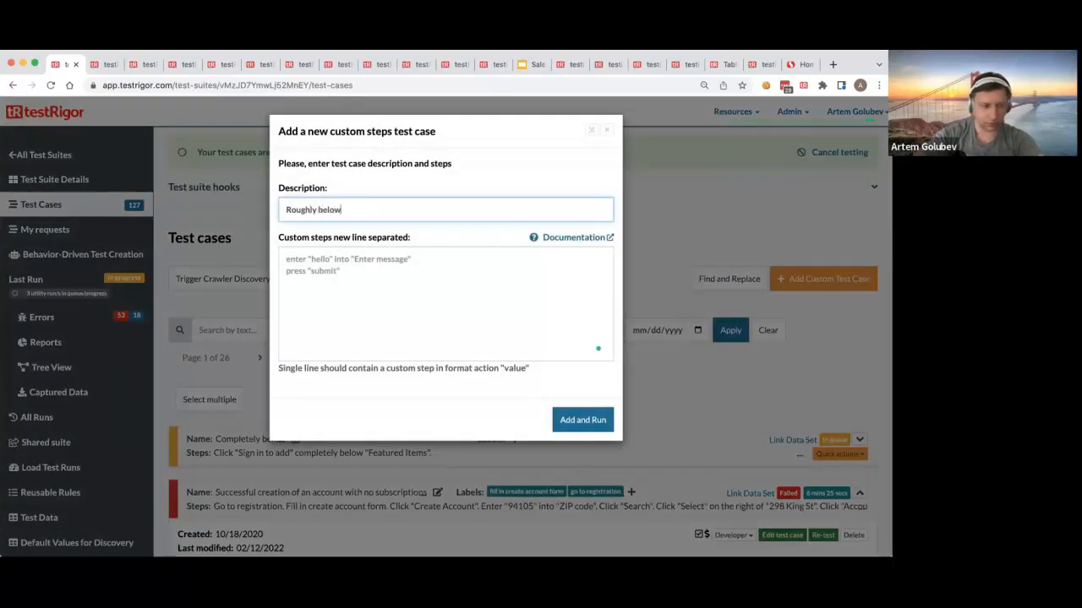
pyautogui.click(466, 286)
pyautogui.write('click')
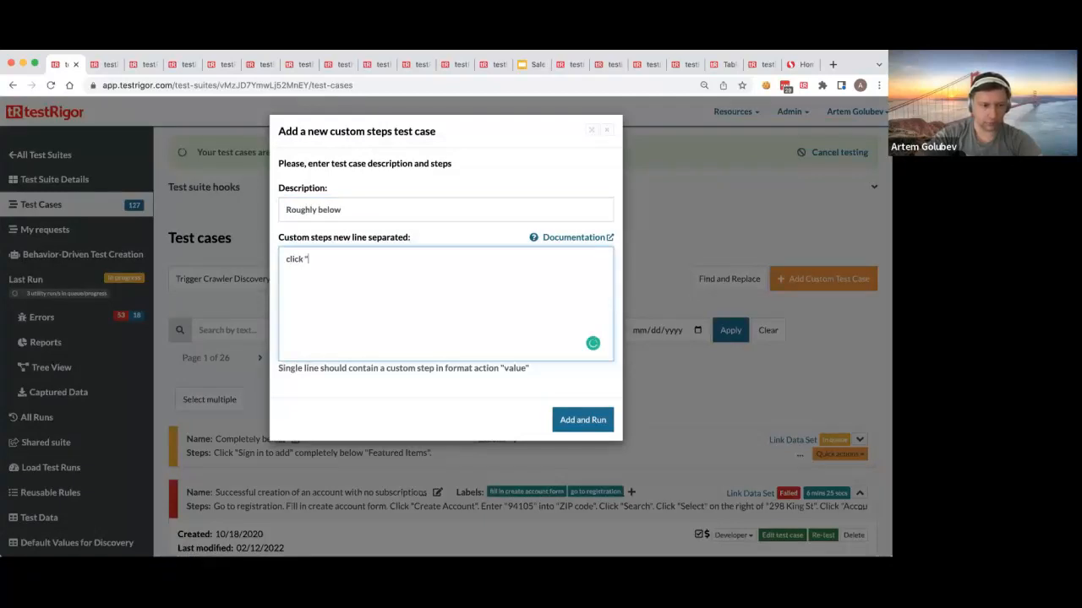
pyautogui.write(' "Sign in')
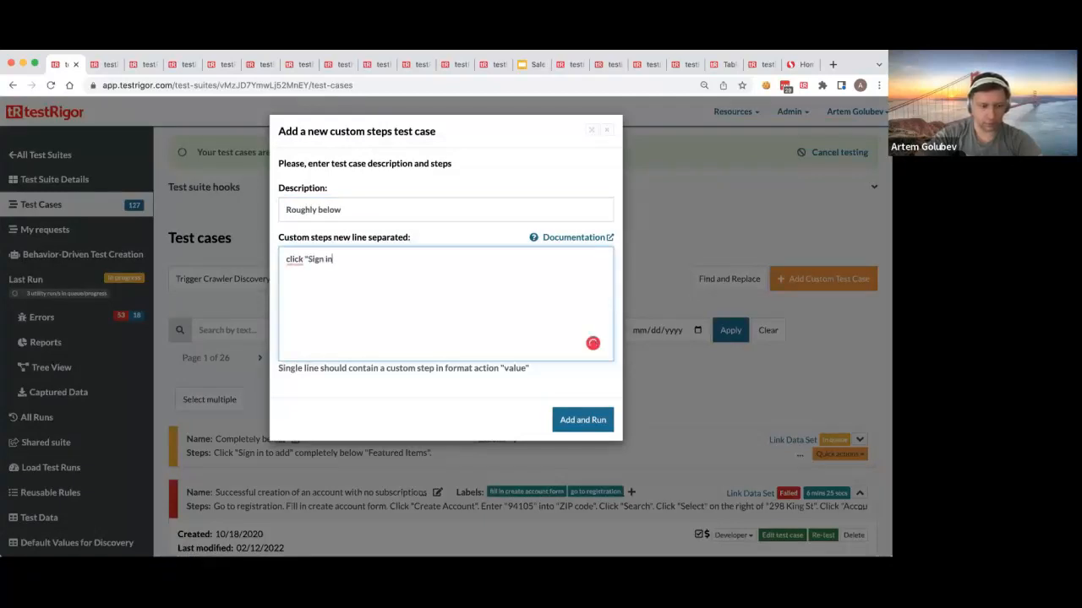
pyautogui.write('to add" roughly below')
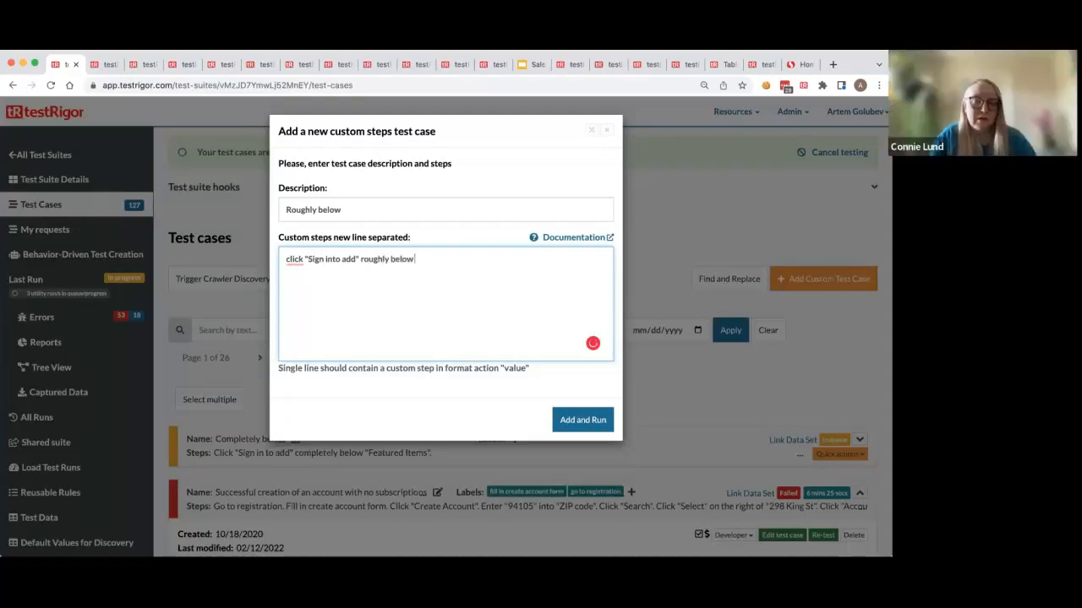
pyautogui.write(' "Featured Items')
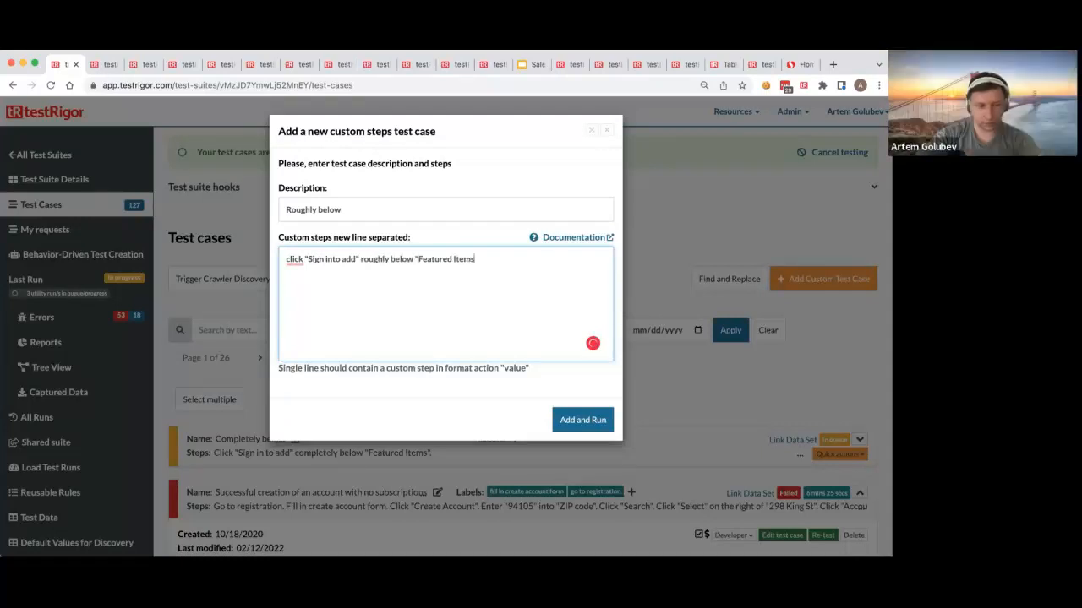
pyautogui.click(575, 425)
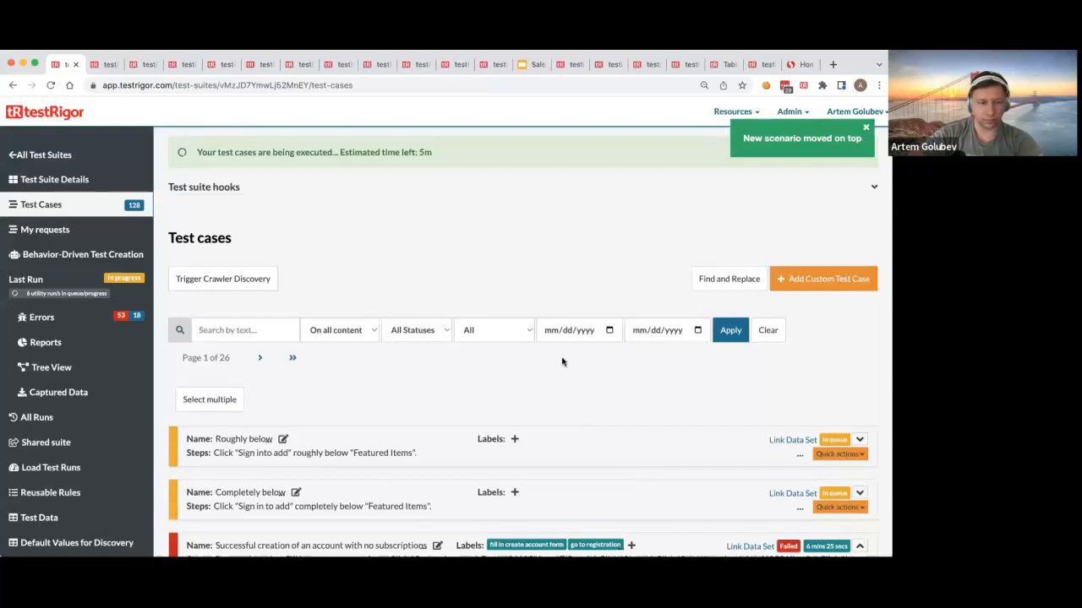
# Step: Expand the "Completely below" and "Roughly below" test cases and look over their execution details
pyautogui.scroll(-3, 845, 396)
pyautogui.click(862, 392)
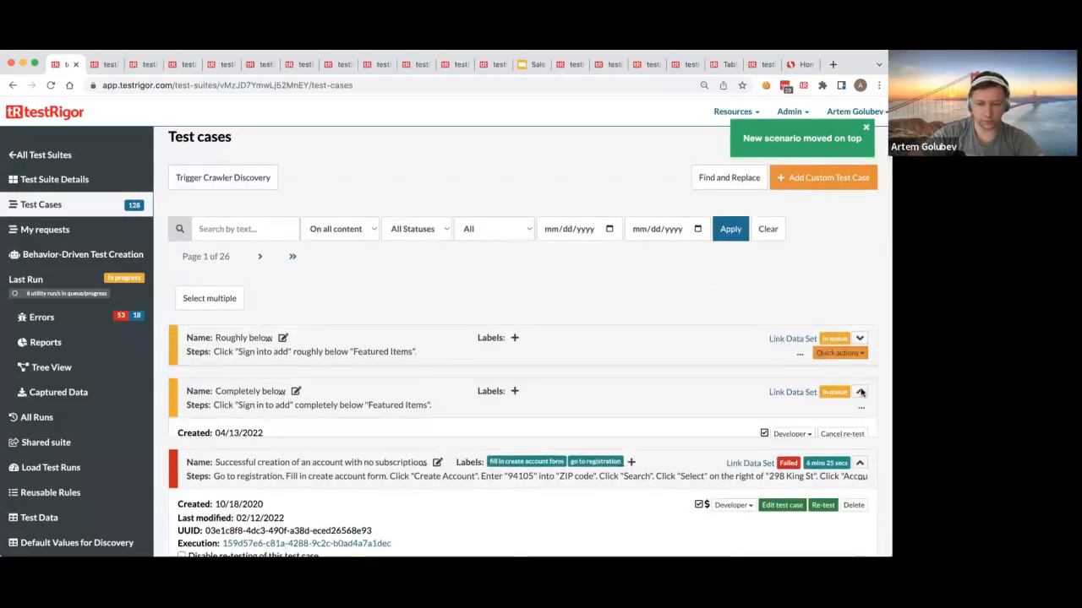
pyautogui.click(860, 339)
pyautogui.scroll(-1, 678, 356)
pyautogui.scroll(-6, 678, 356)
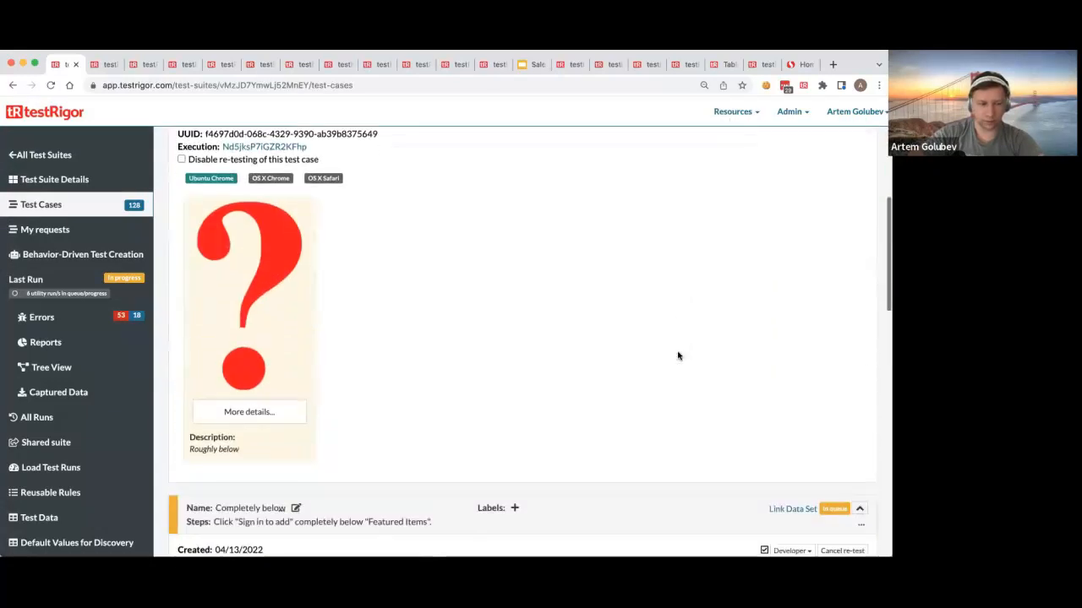
pyautogui.scroll(-3, 678, 355)
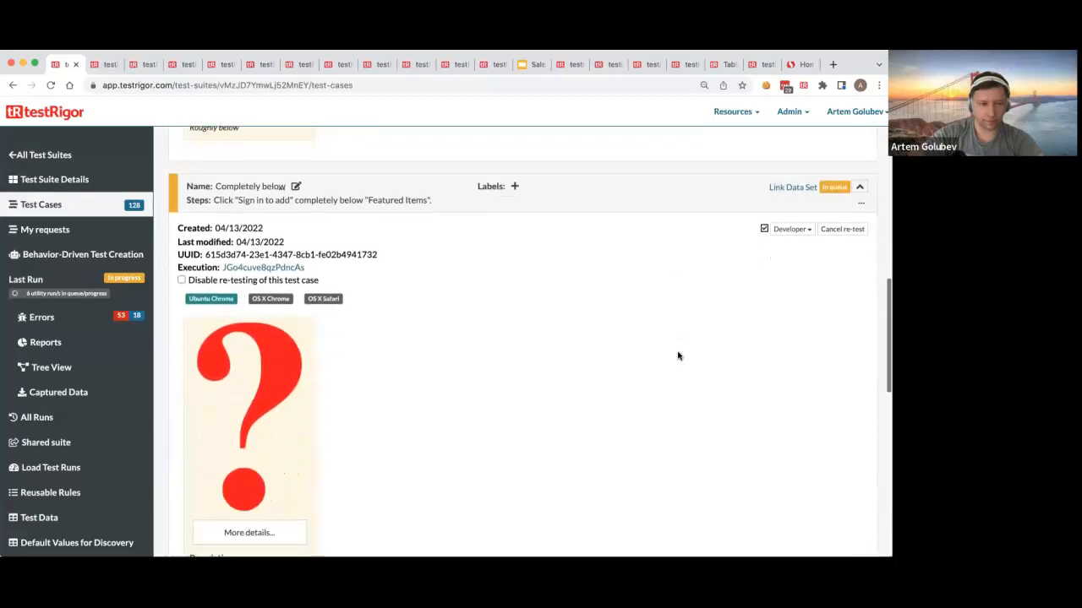
# Step: Switch to the Safeway home page and examine where the "Sign in to add" buttons sit relative to the "Featured Items" heading
pyautogui.scroll(1, 678, 356)
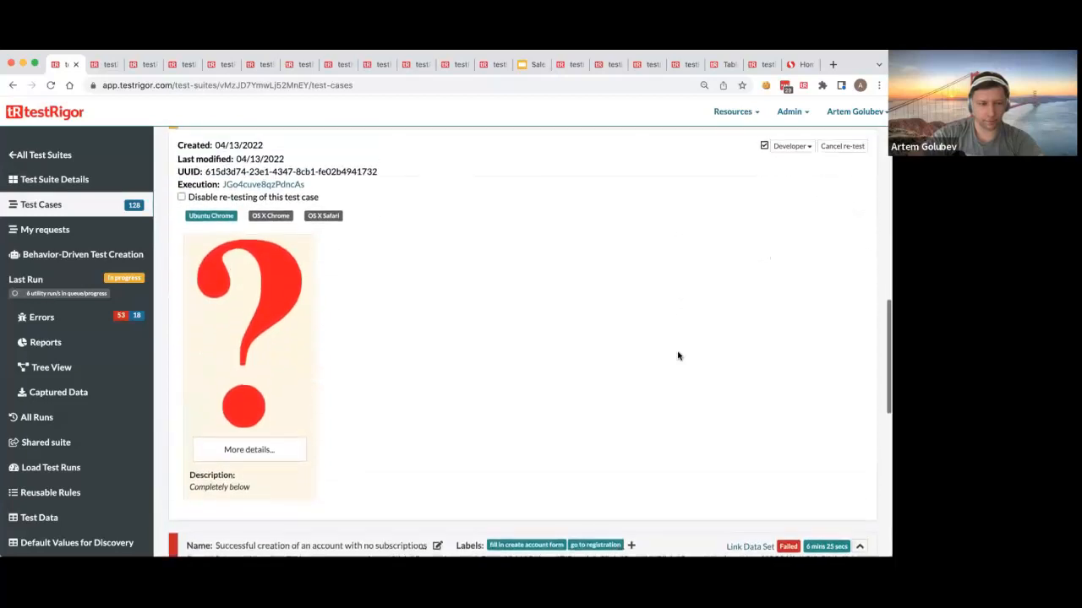
pyautogui.click(799, 64)
pyautogui.click(220, 297)
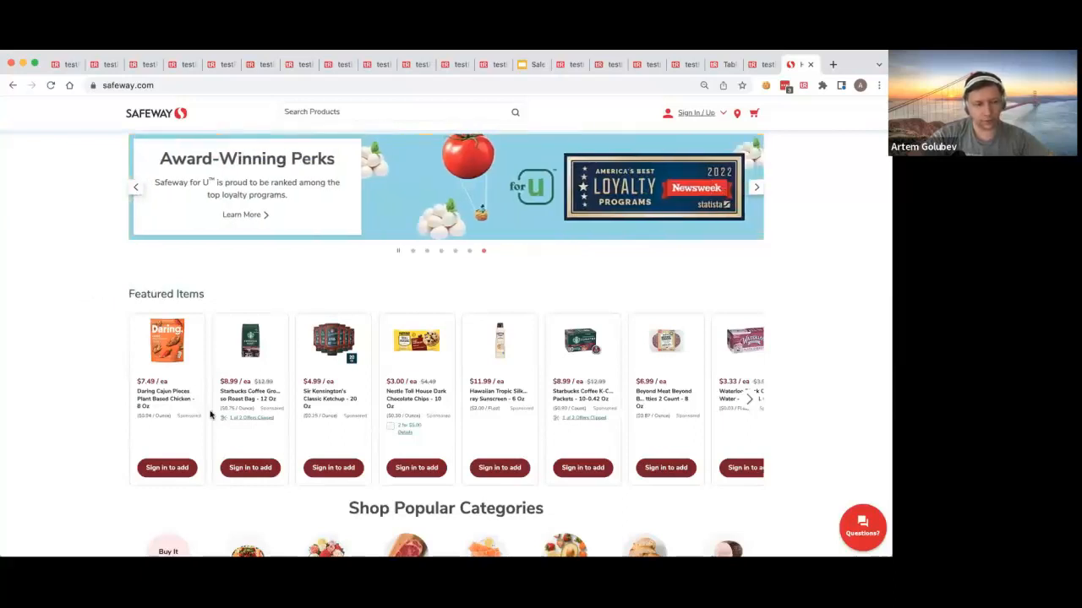
pyautogui.scroll(-2, 211, 415)
pyautogui.scroll(1, 210, 415)
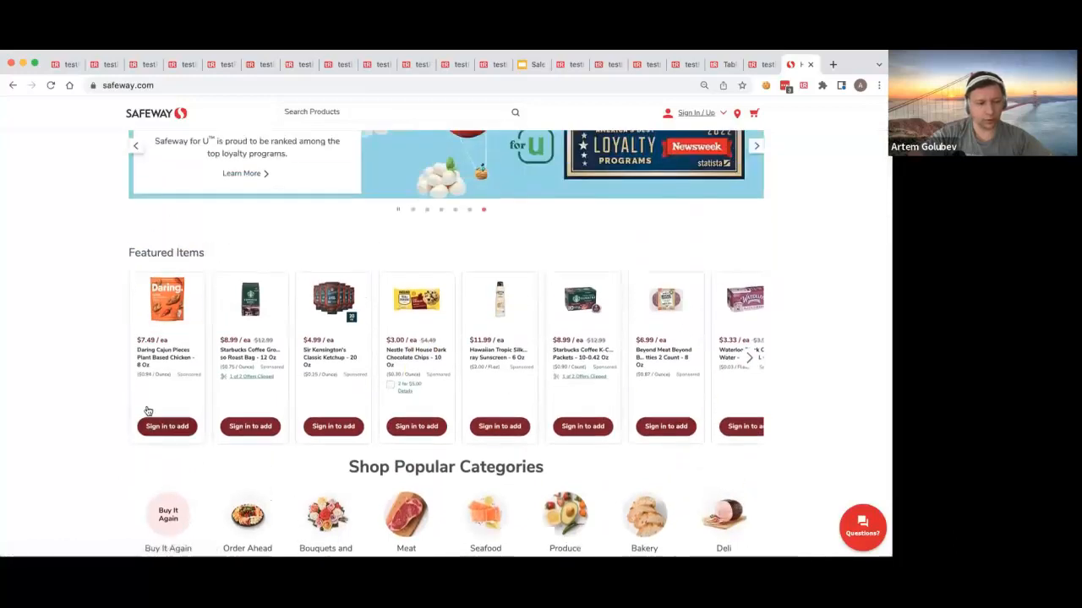
pyautogui.moveTo(132, 252); pyautogui.dragTo(221, 254)
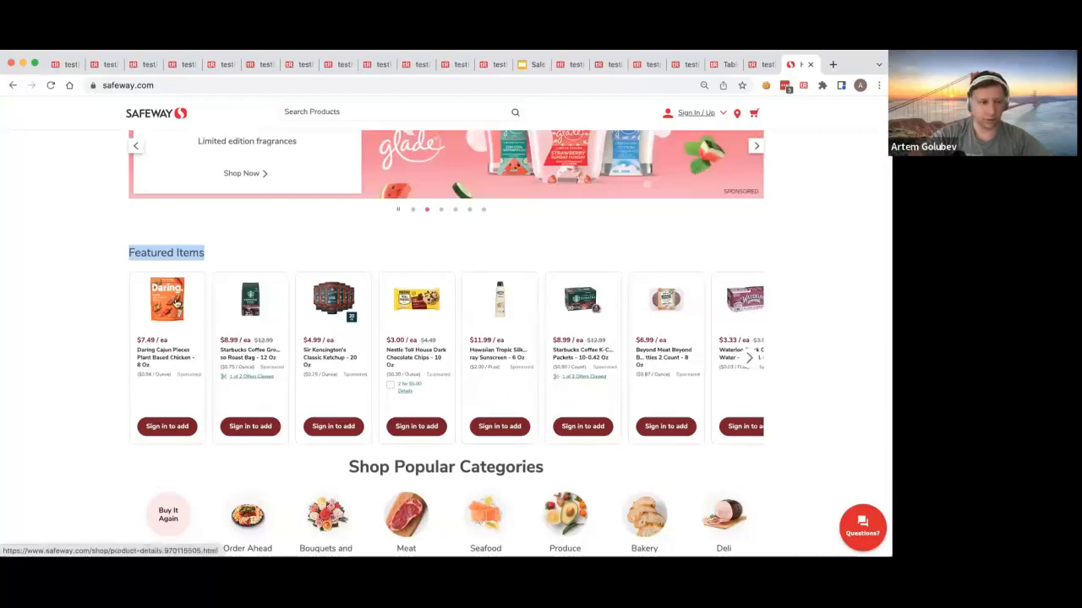
pyautogui.click(157, 247)
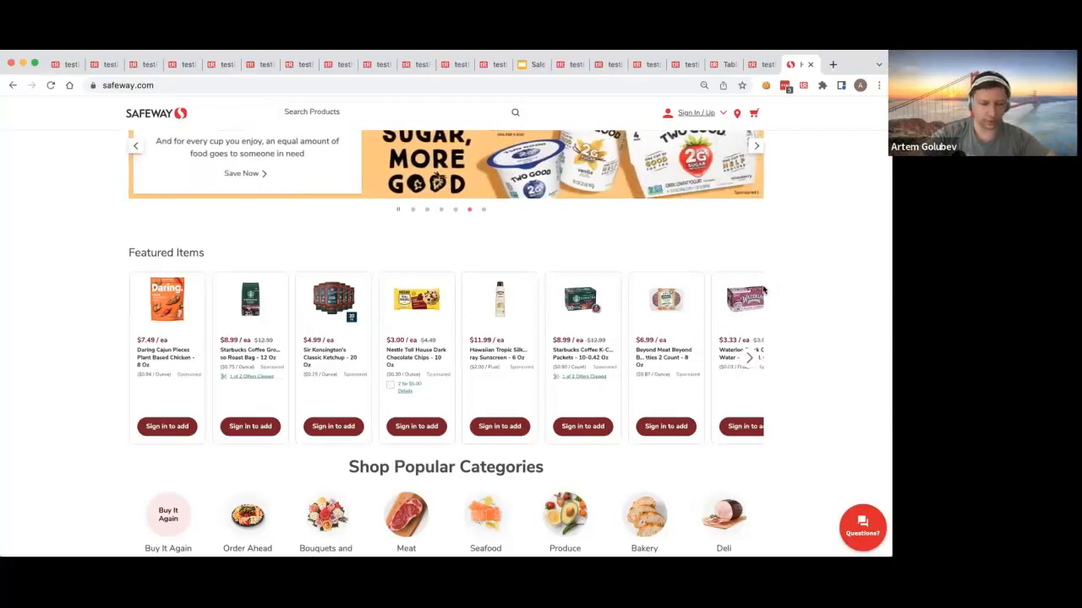
pyautogui.scroll(-1, 364, 315)
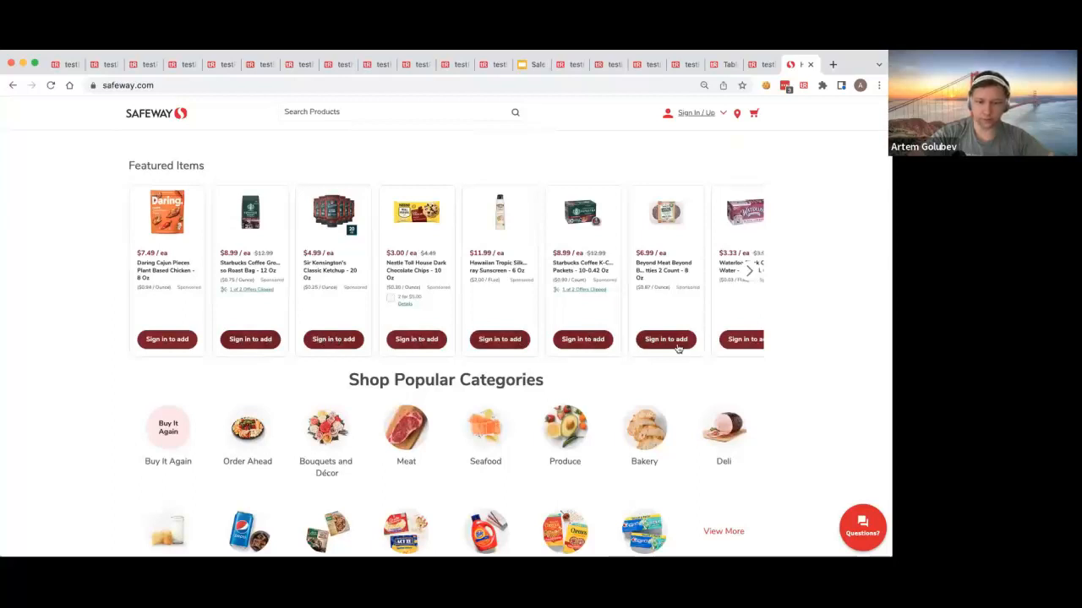
pyautogui.scroll(-1, 271, 378)
pyautogui.scroll(-2, 253, 378)
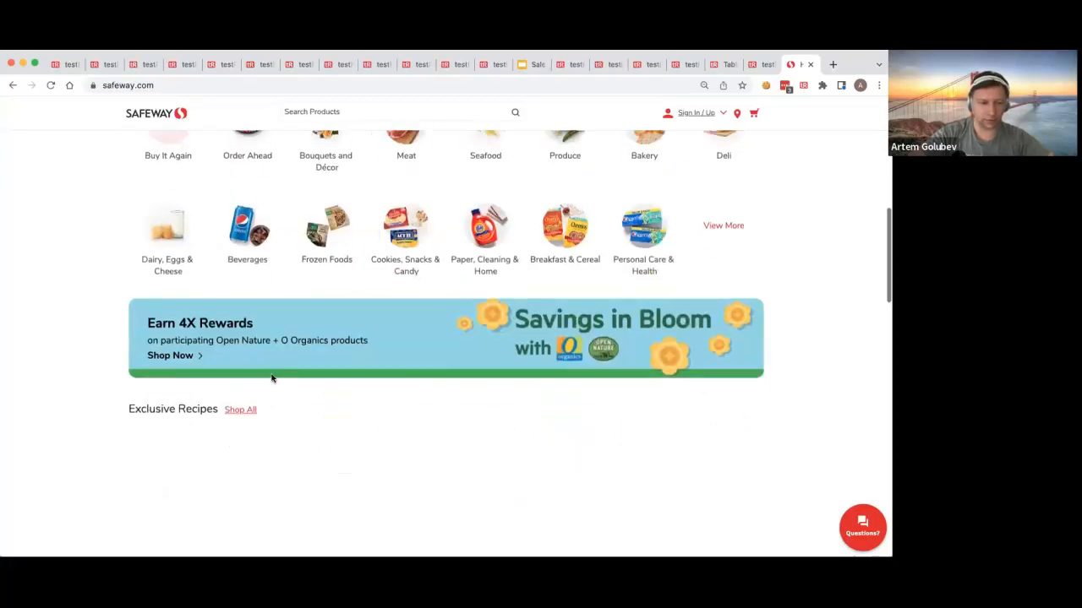
pyautogui.scroll(5, 220, 374)
pyautogui.scroll(-1, 207, 375)
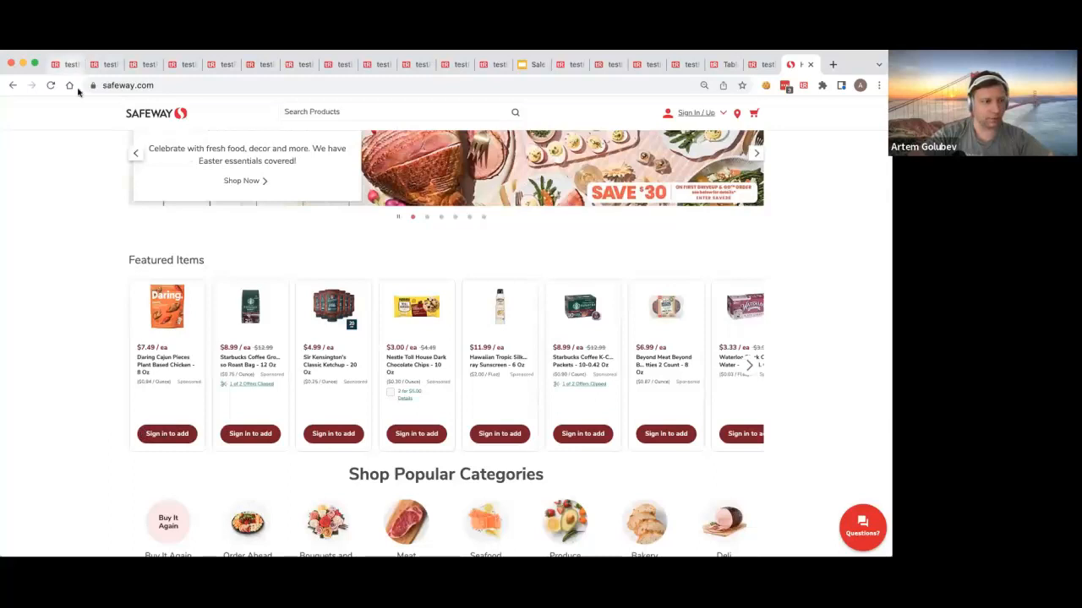
# Step: Return to testRigor, examine the Step 2 screenshot of the "Completely below" test case, and collapse that test case
pyautogui.click(66, 64)
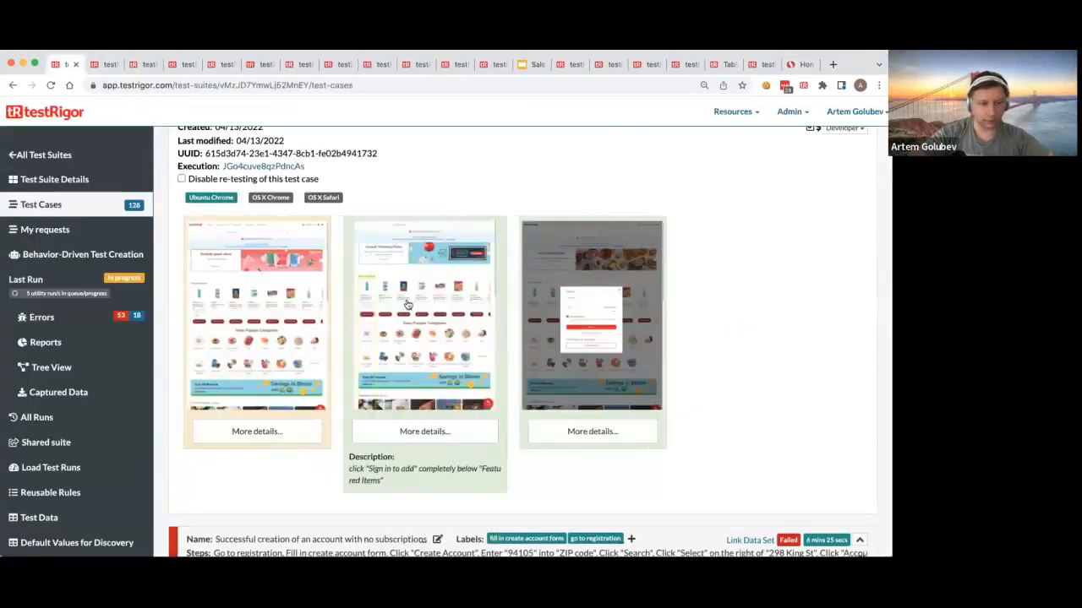
pyautogui.click(365, 312)
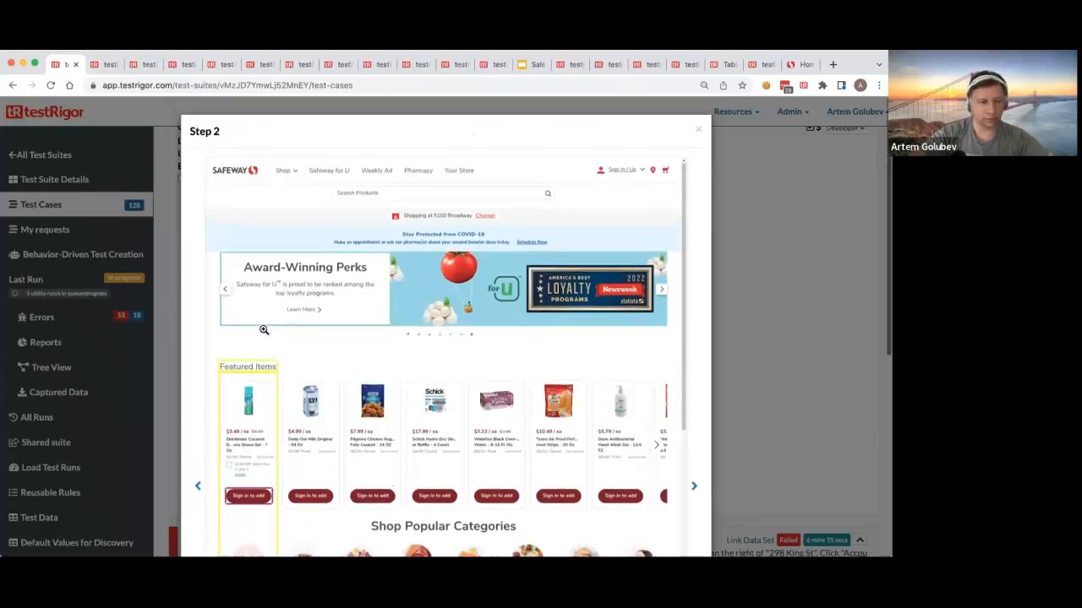
pyautogui.doubleClick(270, 477)
pyautogui.click(271, 477)
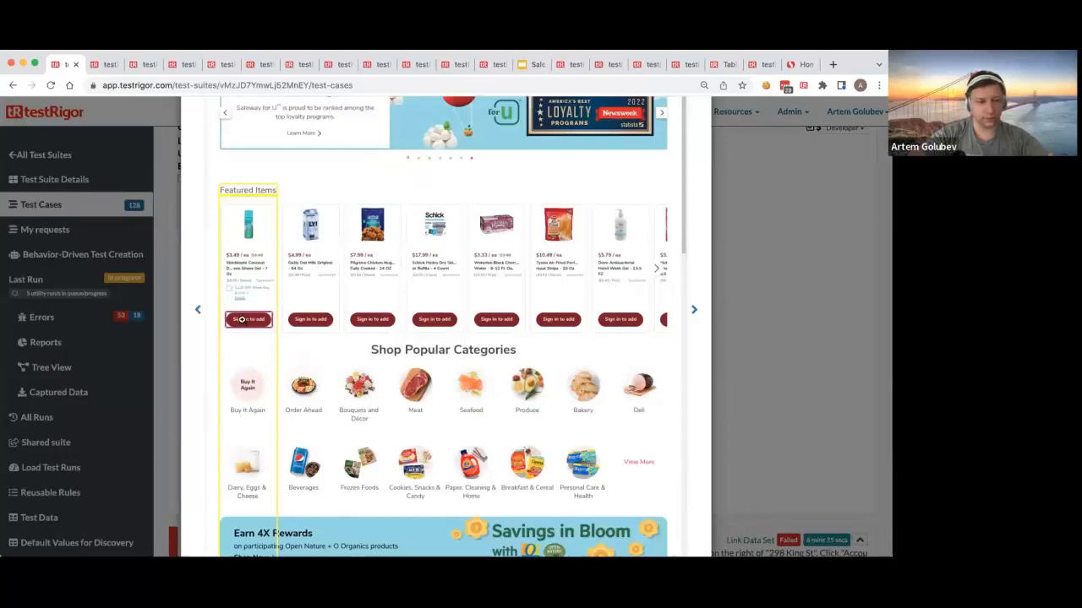
pyautogui.scroll(3, 641, 196)
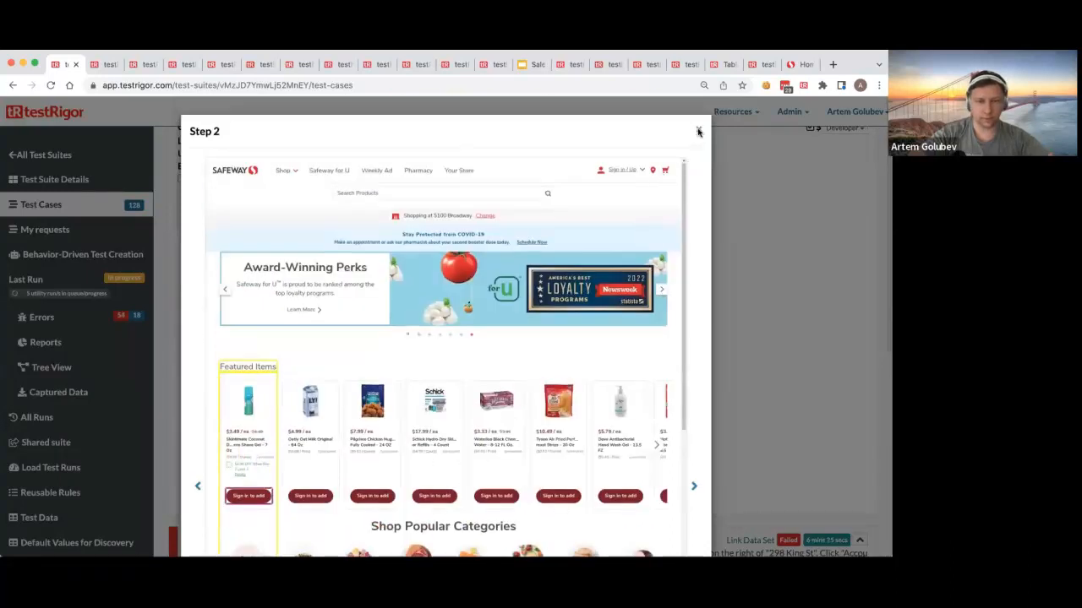
pyautogui.click(700, 138)
pyautogui.click(859, 184)
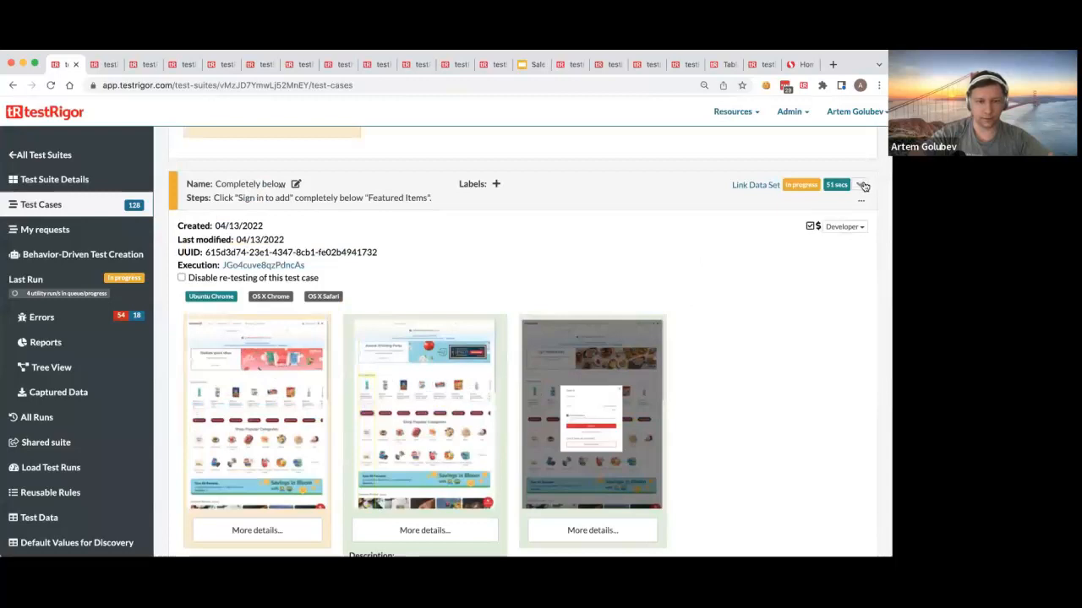
# Step: Open the Step 2 screenshot of the "Roughly below" test case and examine the highlighted search area and the step description
pyautogui.scroll(1, 729, 257)
pyautogui.scroll(3, 729, 257)
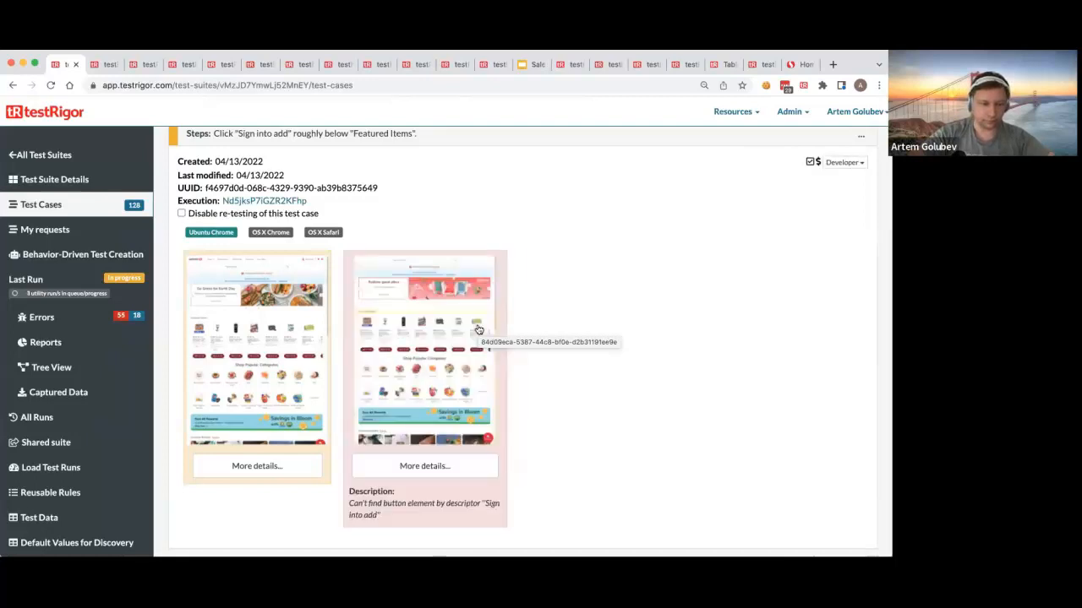
pyautogui.click(443, 284)
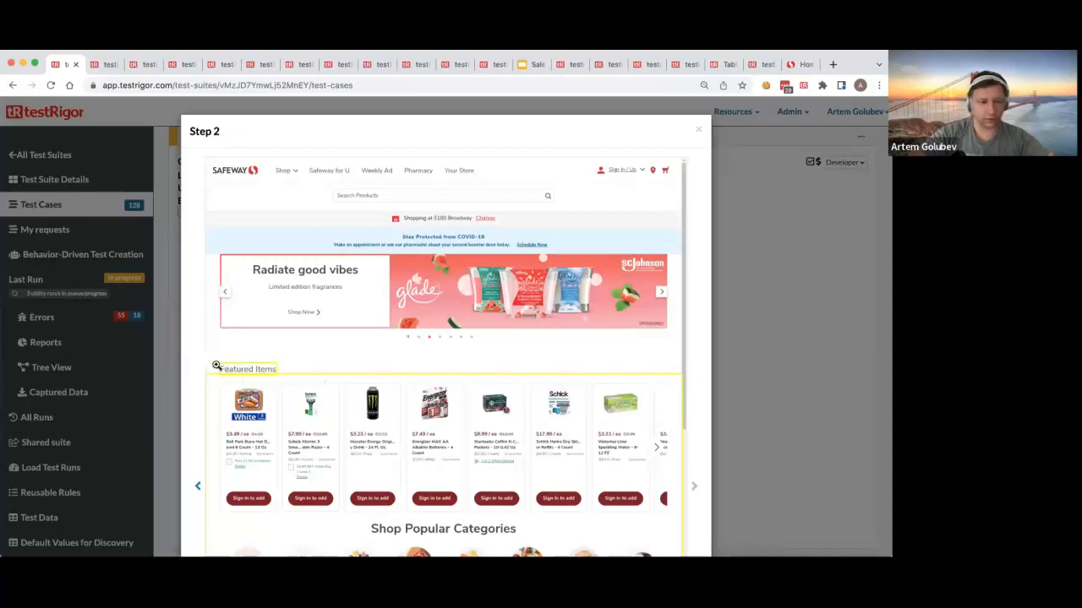
pyautogui.scroll(-3, 285, 368)
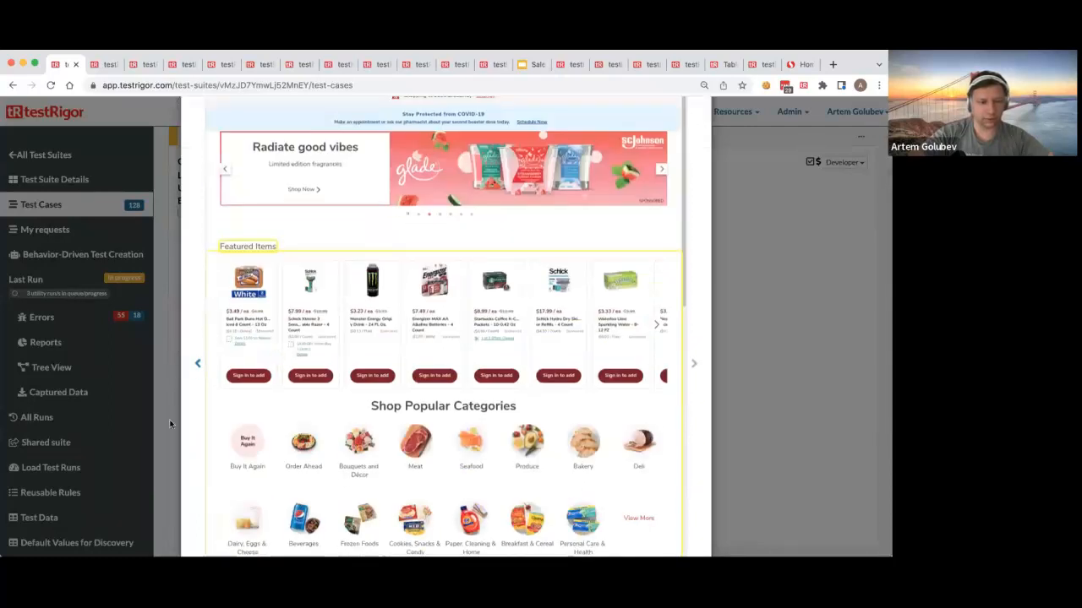
pyautogui.scroll(-5, 507, 414)
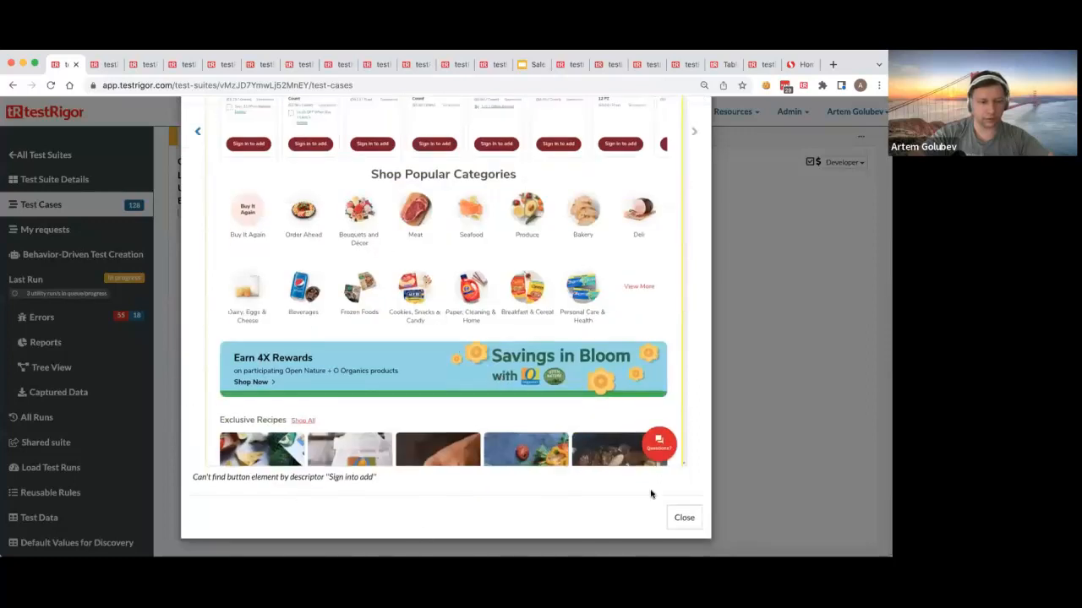
pyautogui.scroll(4, 380, 273)
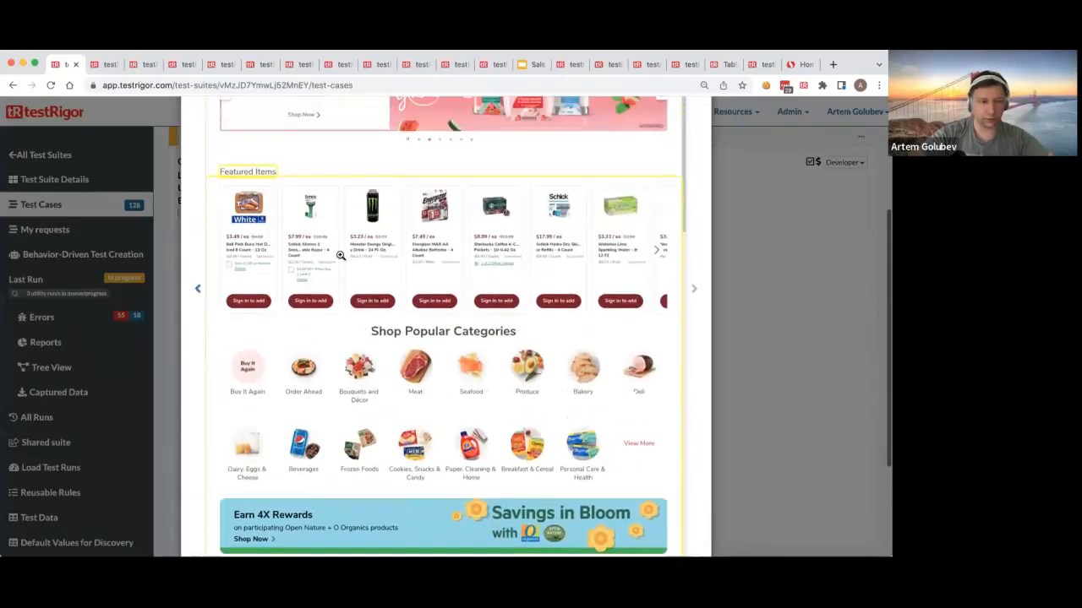